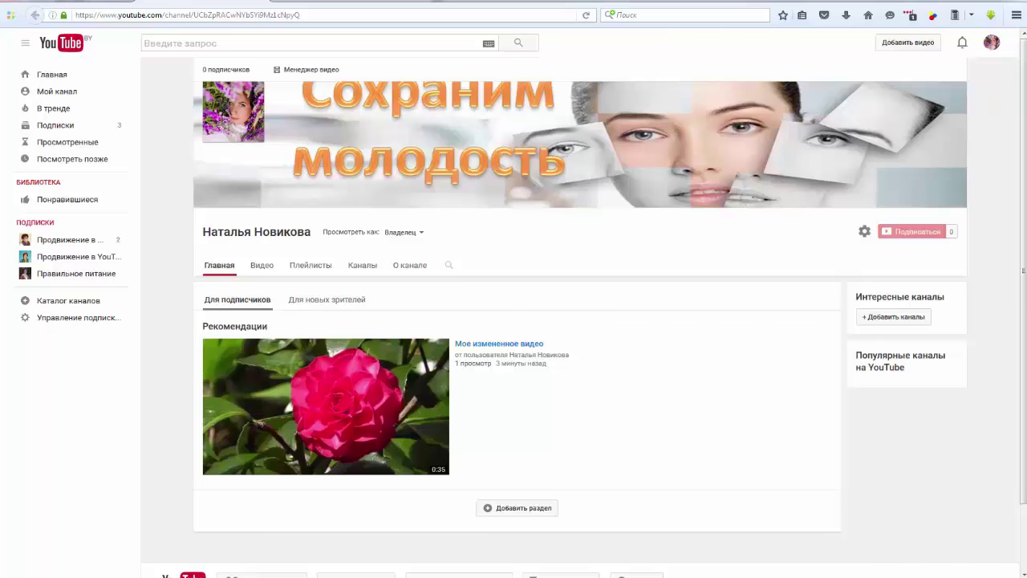
Open the video editor from the video upload page and show its Creative Commons video library
click(903, 45)
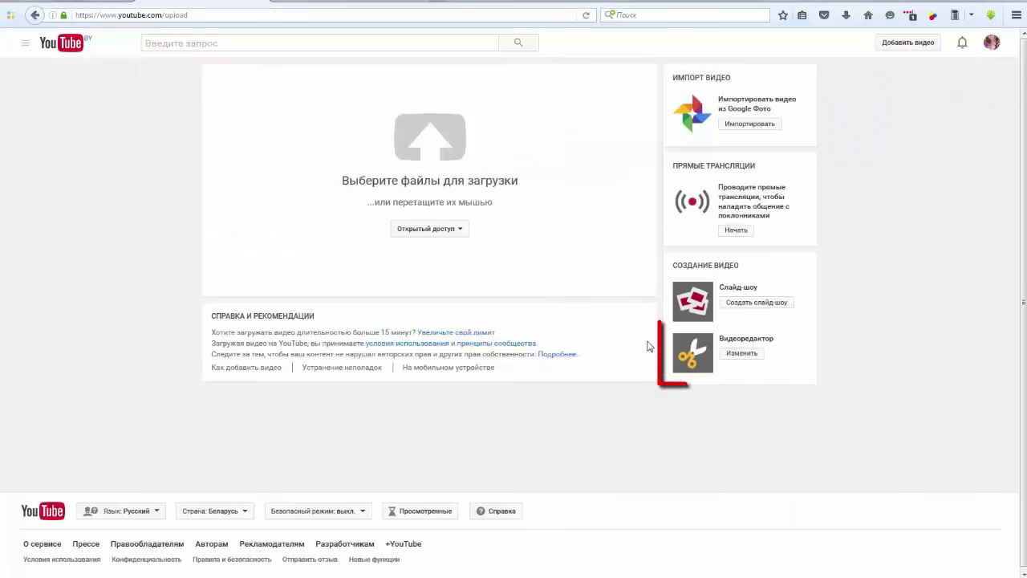
click(741, 355)
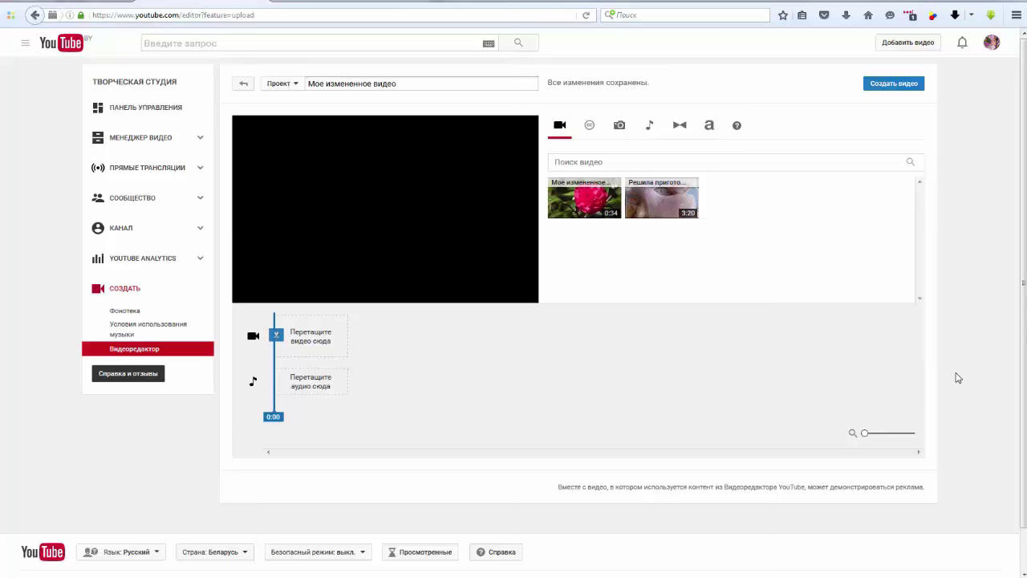
click(588, 126)
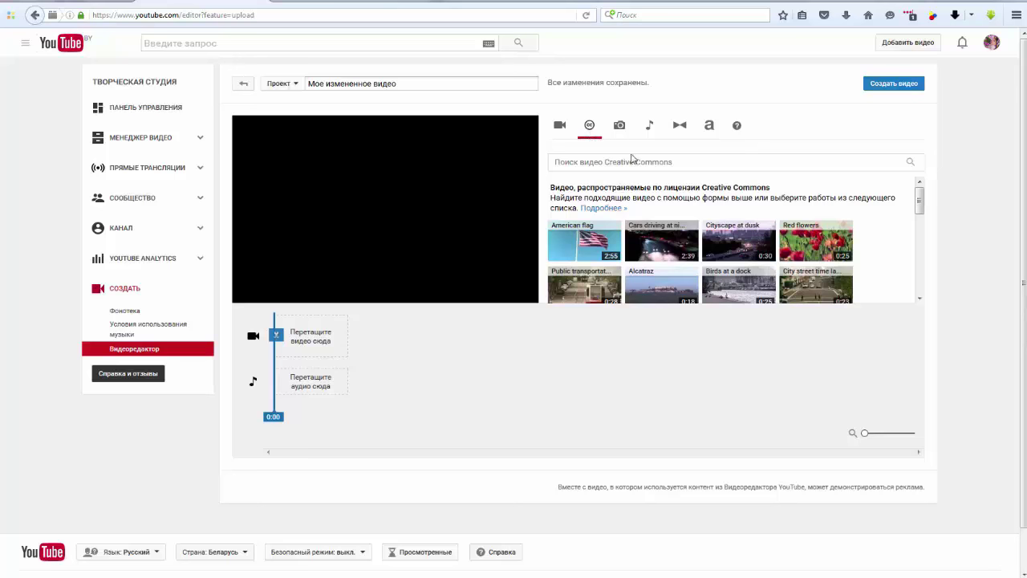
Search the Creative Commons videos for "море"
scroll(923, 215, down, 2)
drag(921, 215, 920, 195)
click(684, 162)
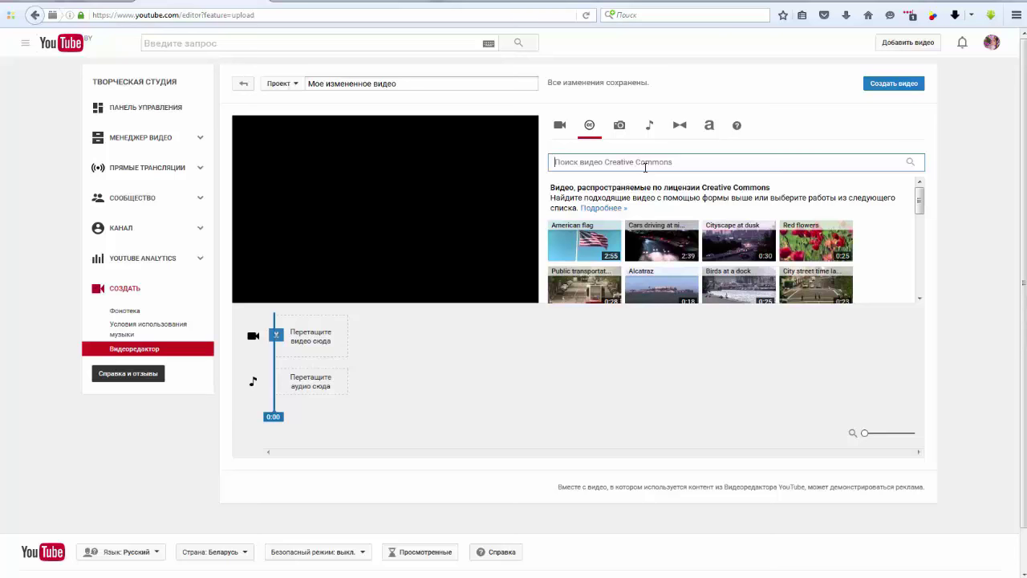
text(море)
click(910, 162)
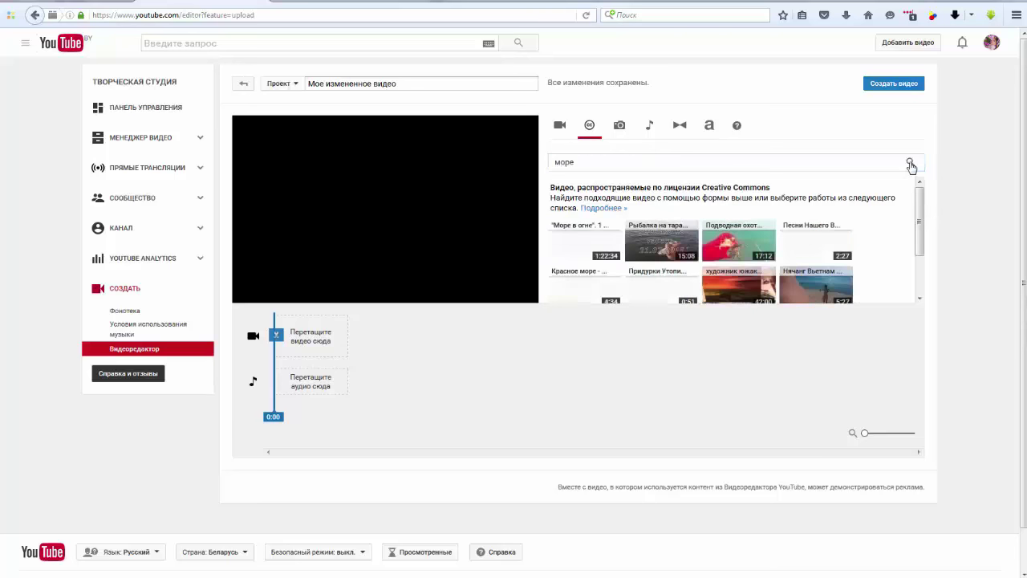
Preview the 1:08 "Южно-Китайско..." video from the results and add it as the first clip on the video track
drag(921, 217, 921, 278)
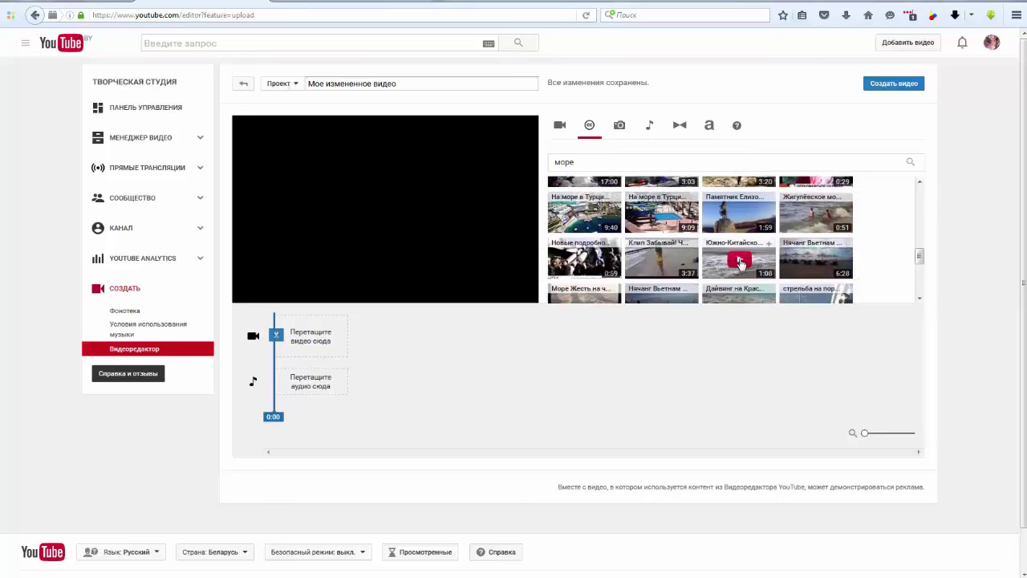
click(739, 263)
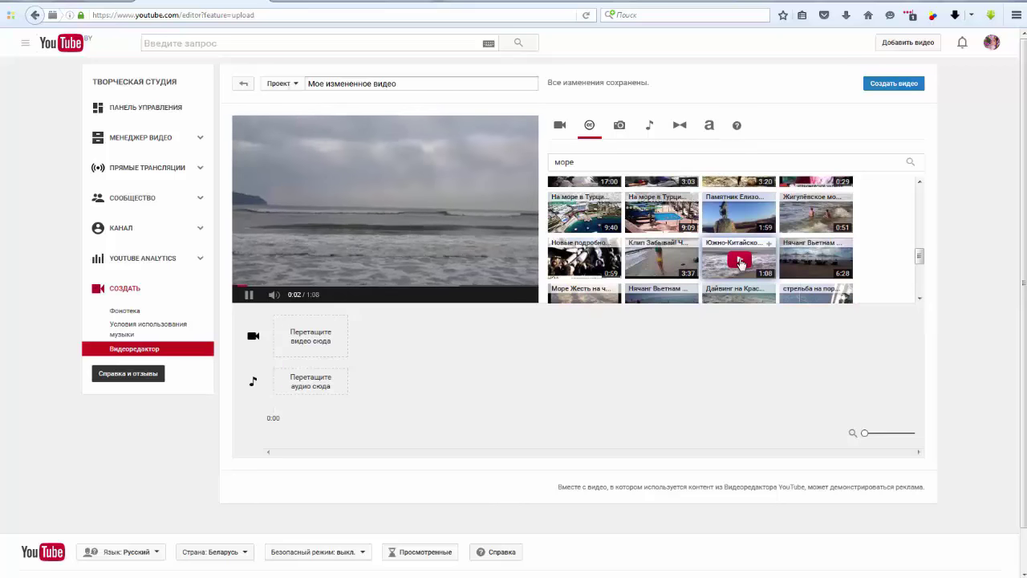
click(739, 263)
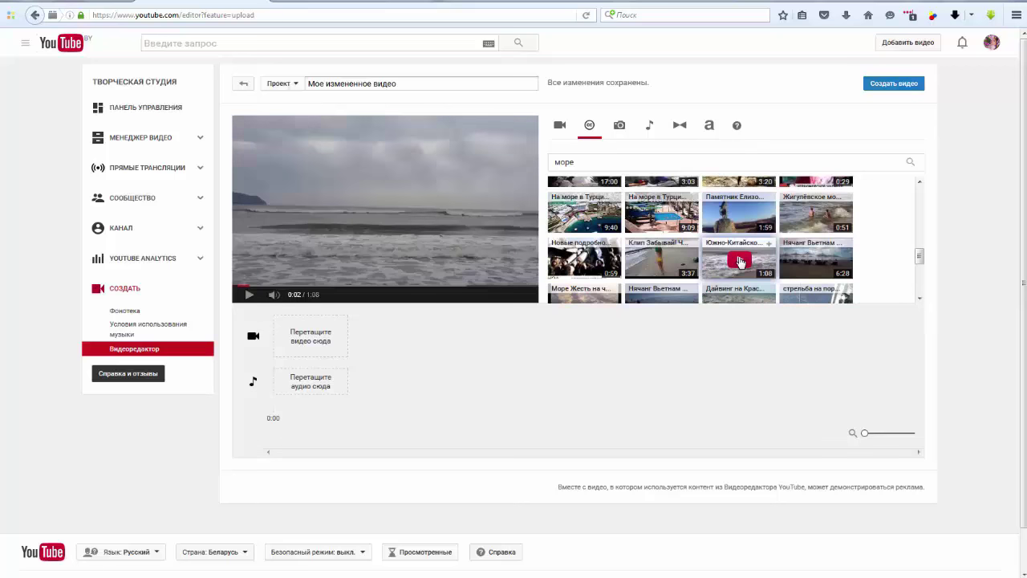
click(740, 263)
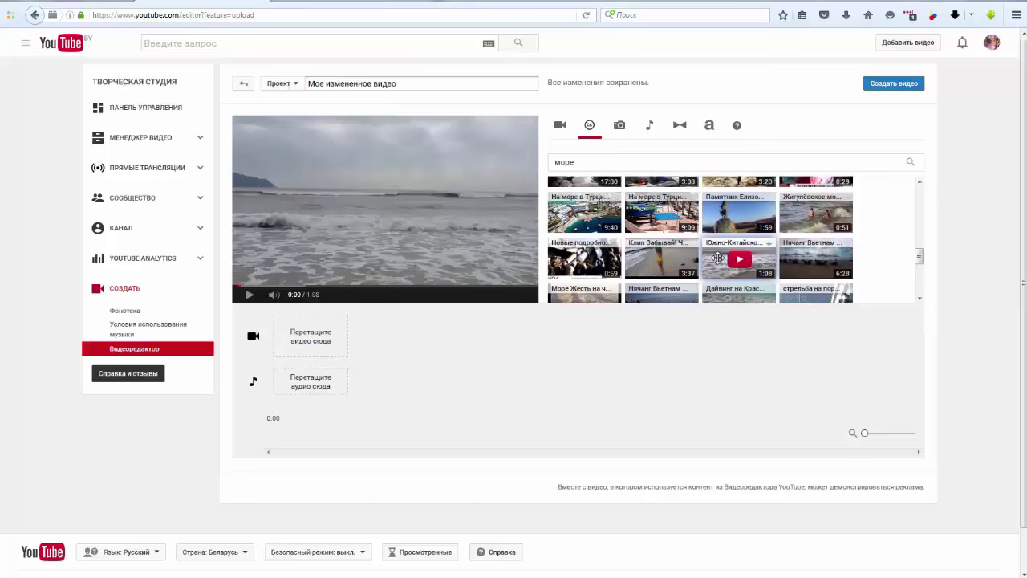
drag(718, 257, 313, 337)
Play the "Южно-Китайско..." clip briefly and trim it to about 2.8 seconds
click(321, 331)
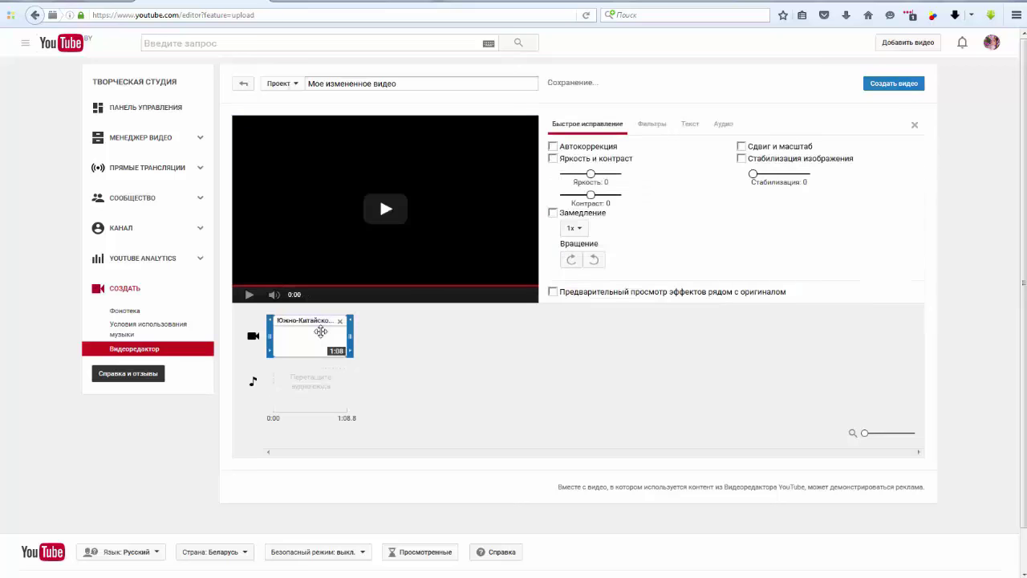
click(250, 296)
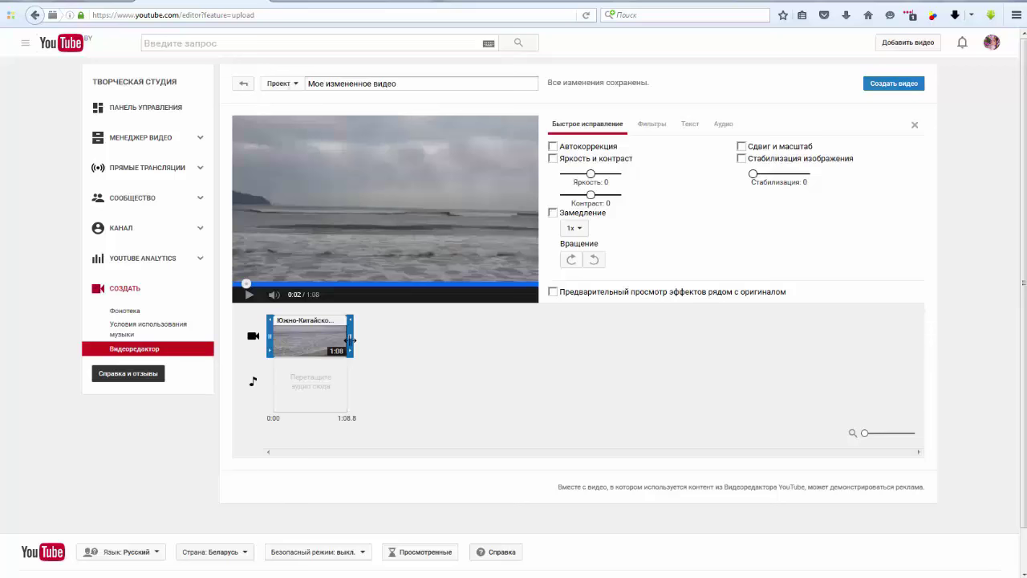
drag(351, 339, 298, 349)
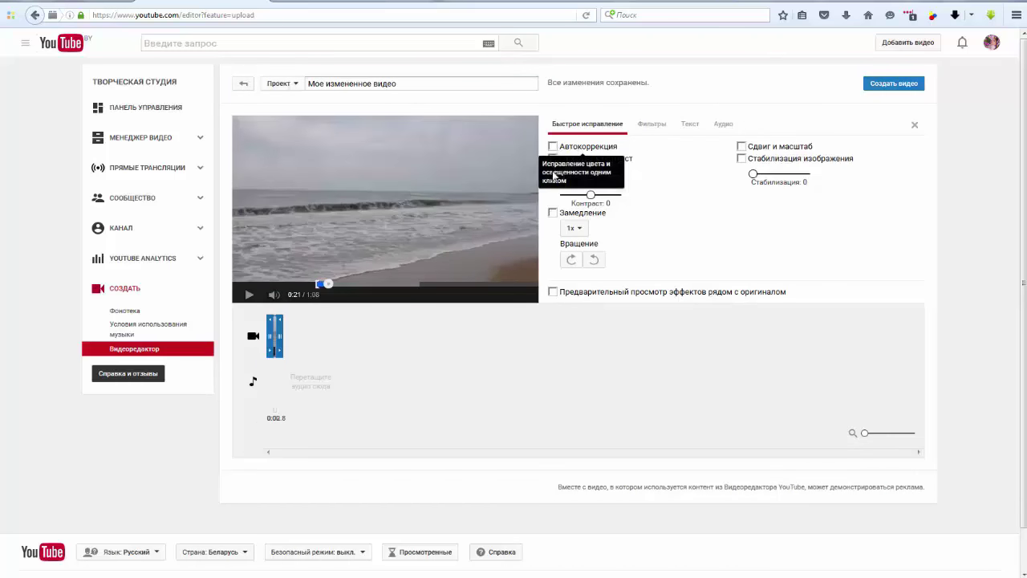
Apply brightness +3 and contrast +1 to the trimmed first clip, check its playback, and leave the clip settings
click(553, 159)
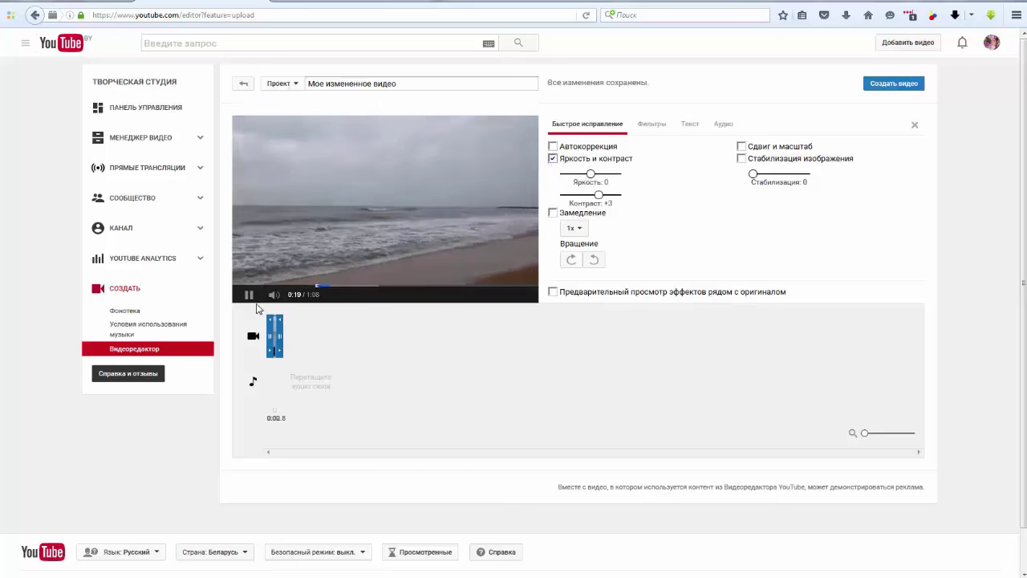
click(598, 174)
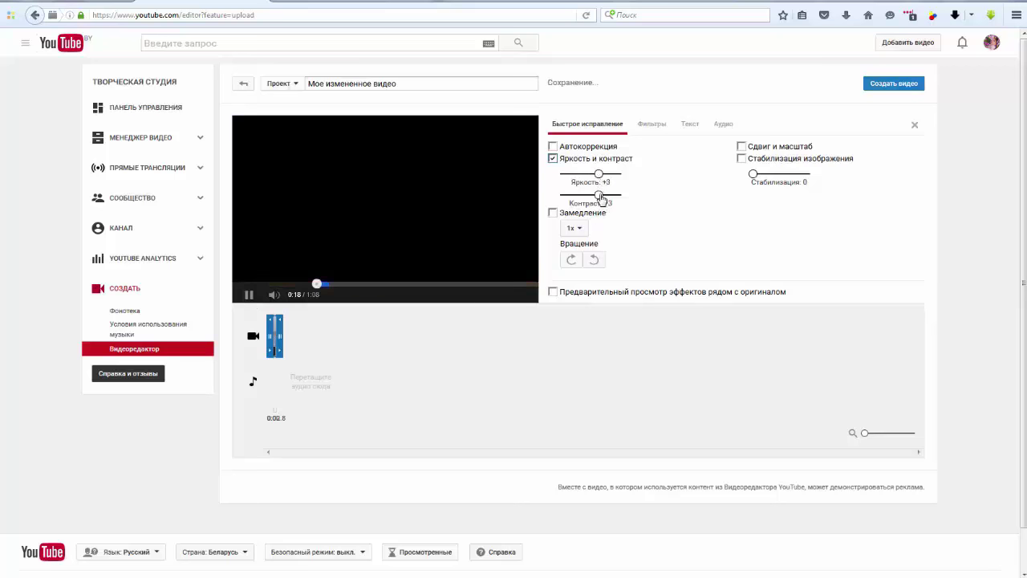
drag(598, 195, 594, 198)
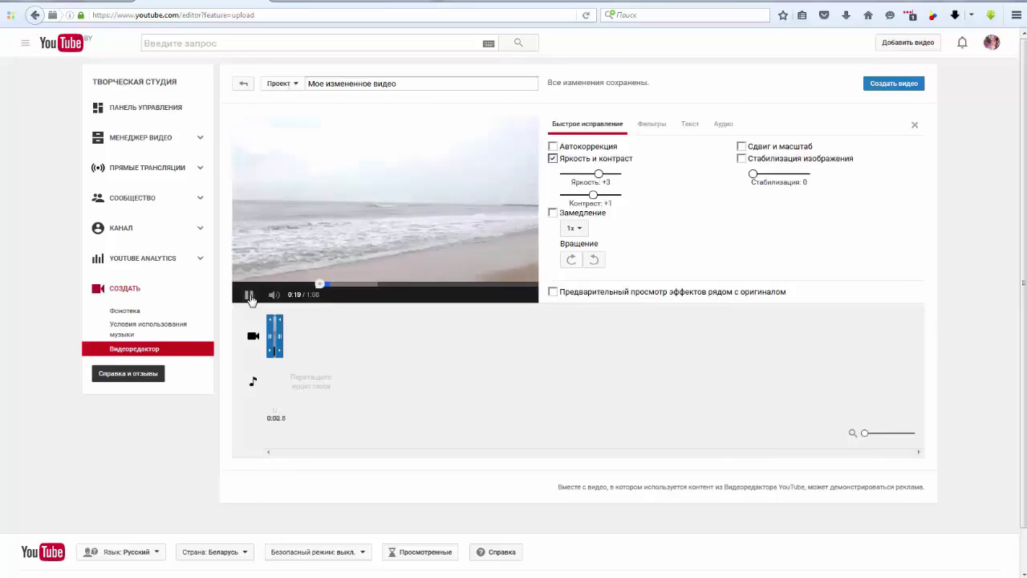
click(250, 296)
click(329, 341)
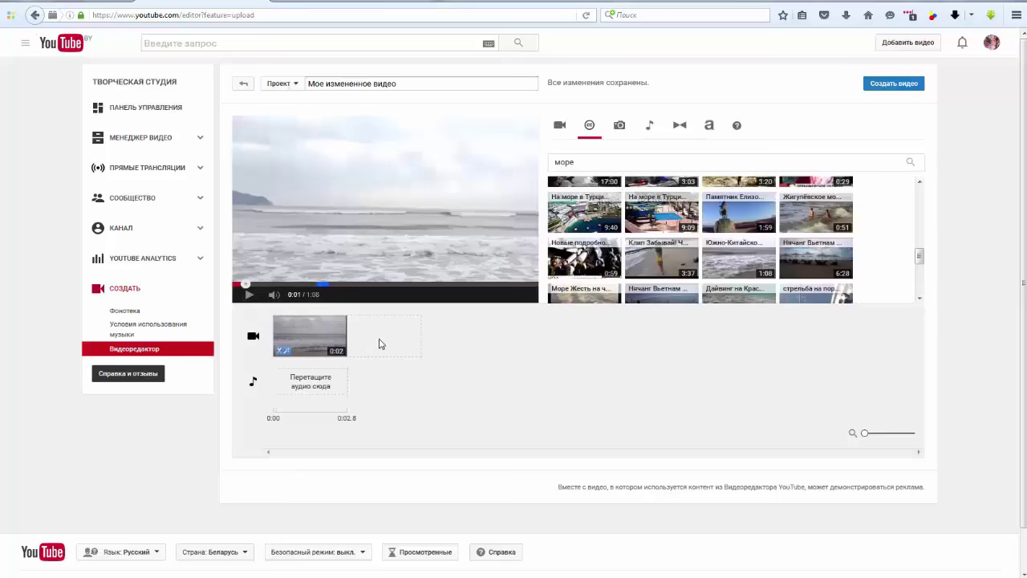
Preview further sea videos and add the 0:56 "Арабатская стре..." video as the second clip on the video track
scroll(792, 237, down, 2)
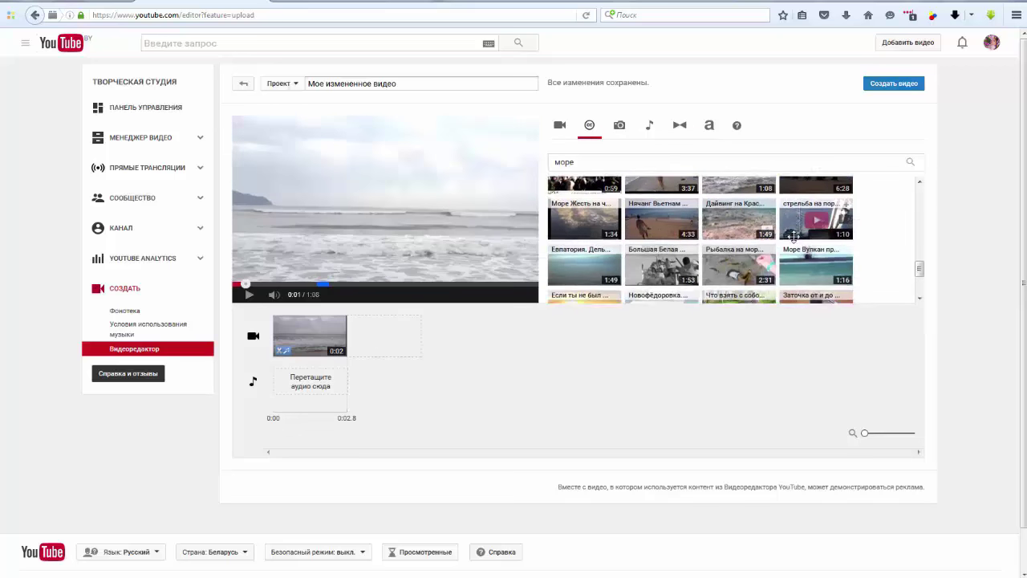
scroll(811, 220, down, 1)
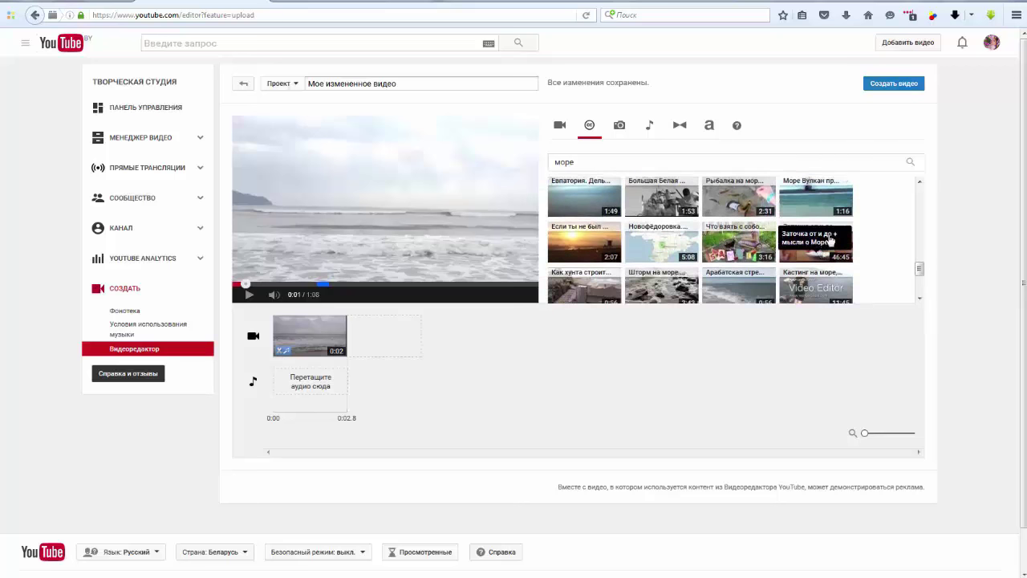
click(817, 199)
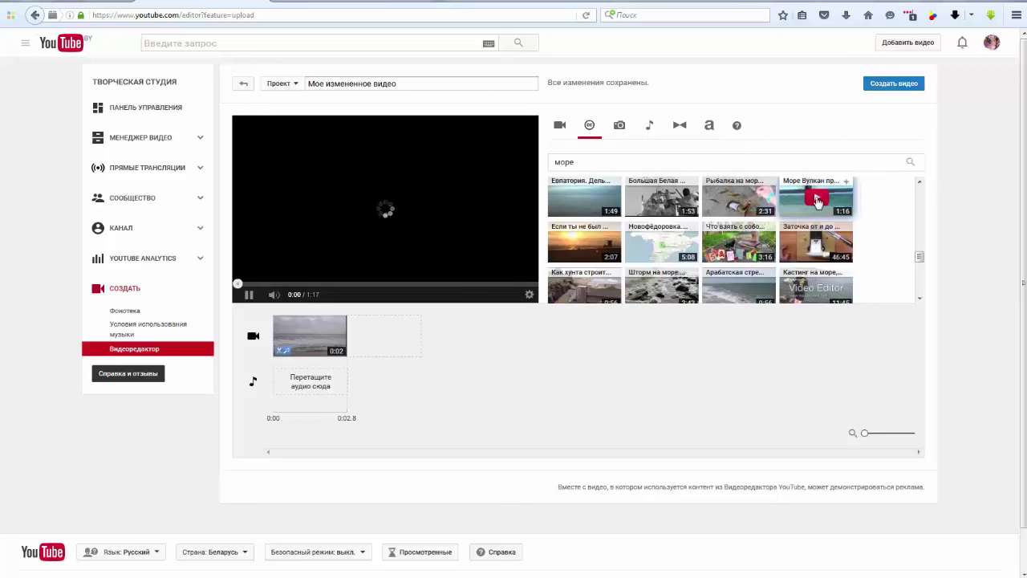
scroll(810, 216, down, 1)
click(739, 230)
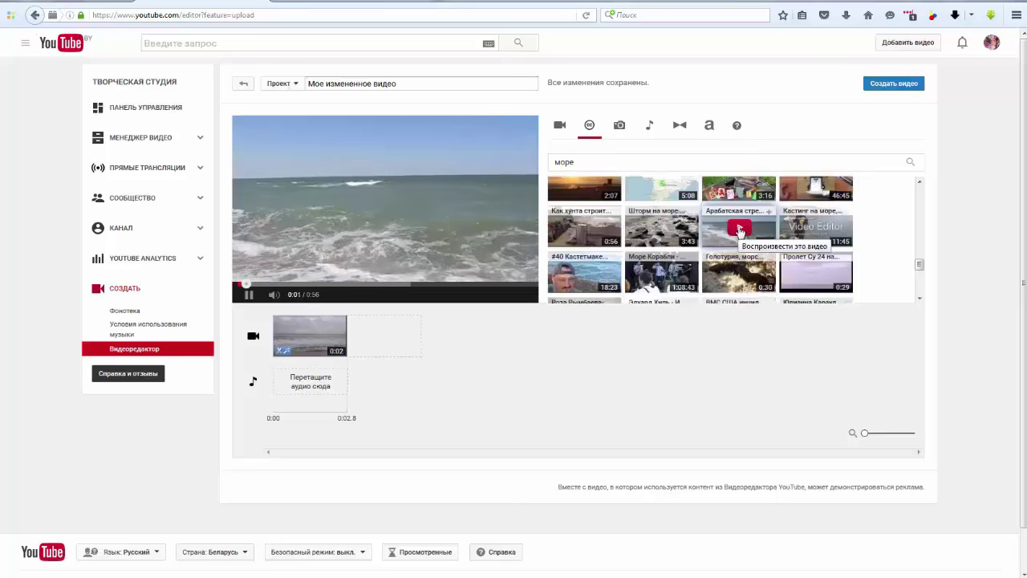
click(739, 230)
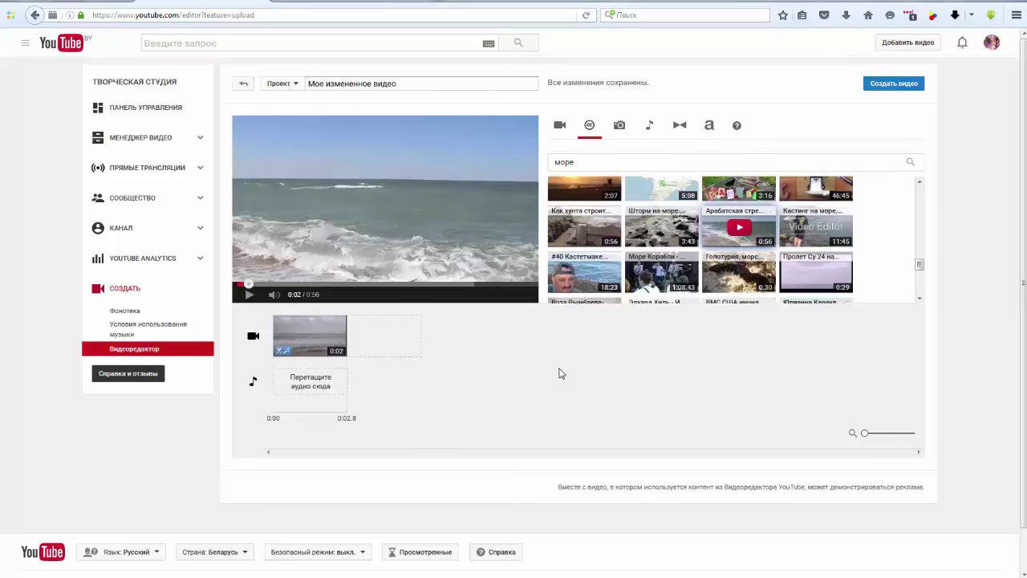
click(739, 228)
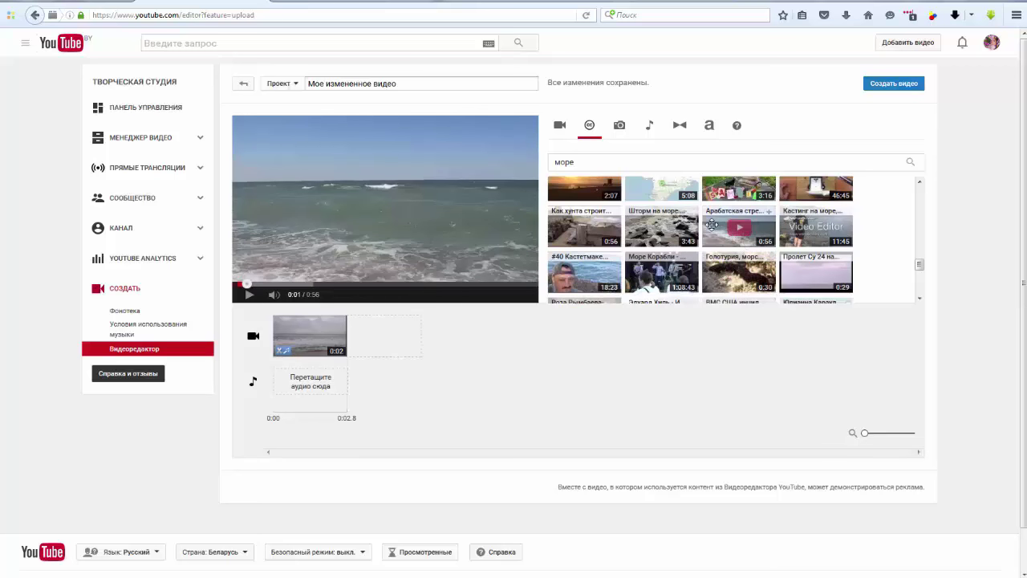
drag(712, 225, 364, 333)
Trim the "Арабатская стре..." clip to about 10 seconds, preview it, and leave the clip settings
click(387, 338)
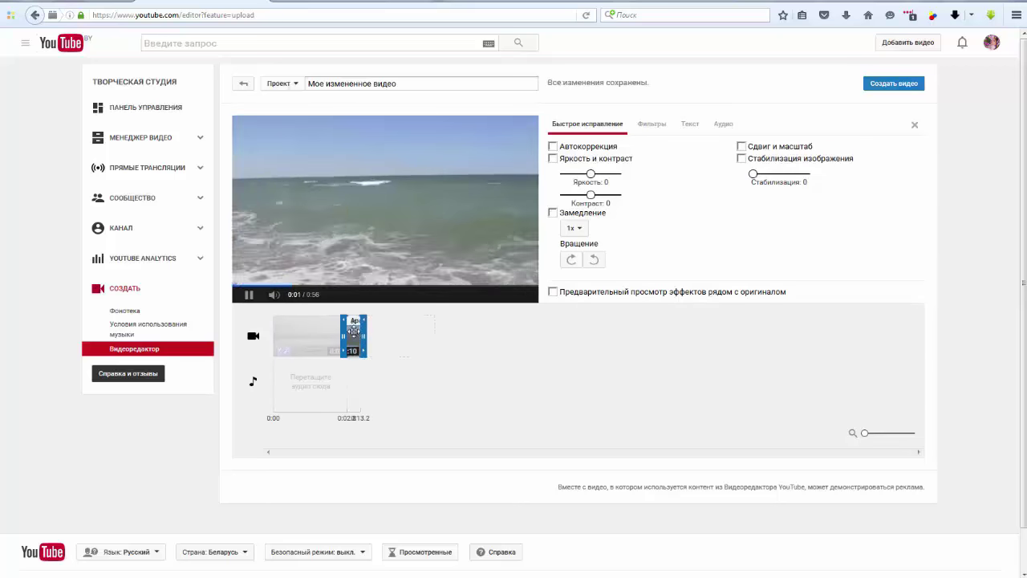
click(254, 295)
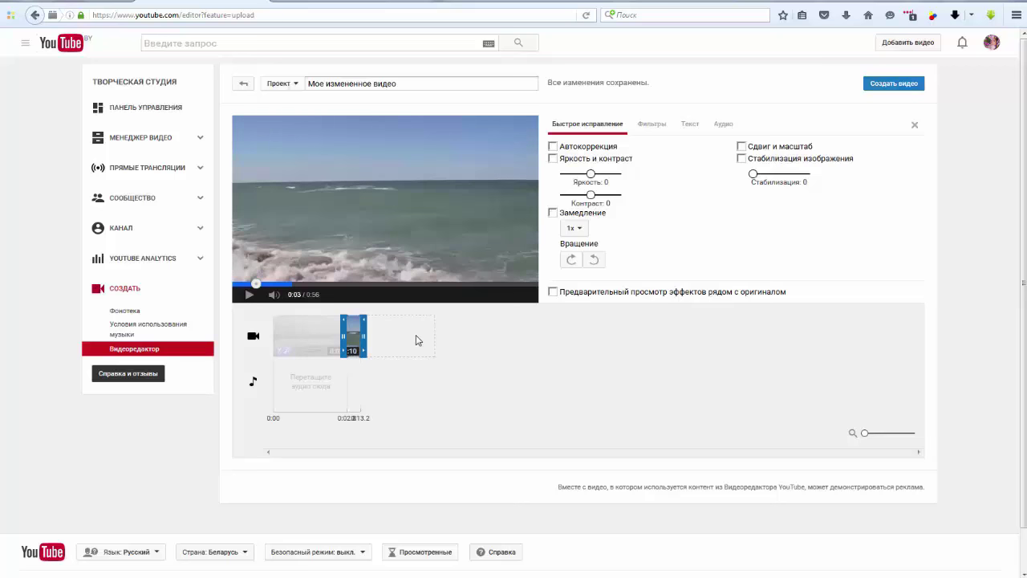
drag(407, 338, 407, 339)
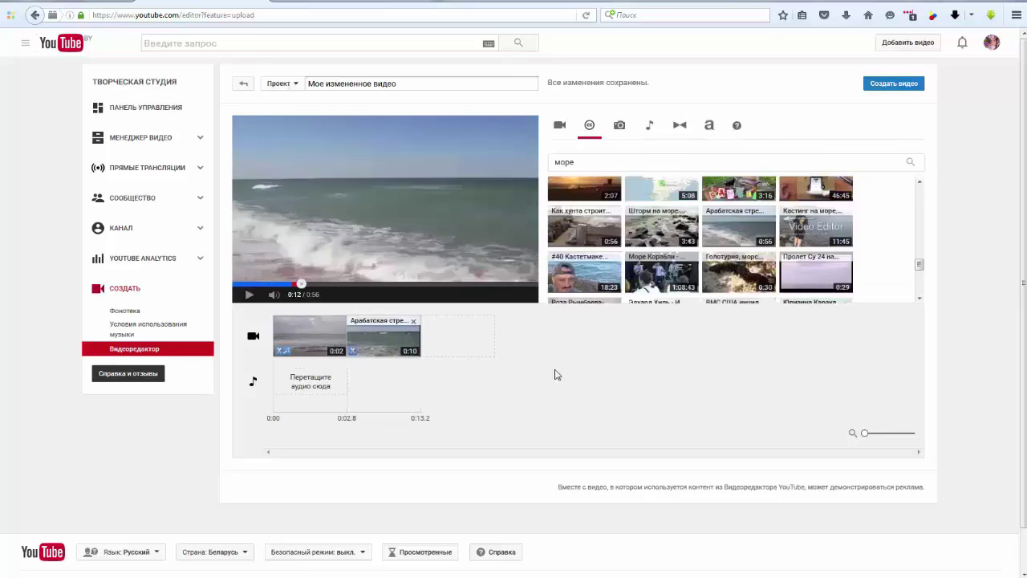
Try the 0:30 "Черное море в а..." video as the third clip on the video track and delete it
scroll(780, 243, down, 2)
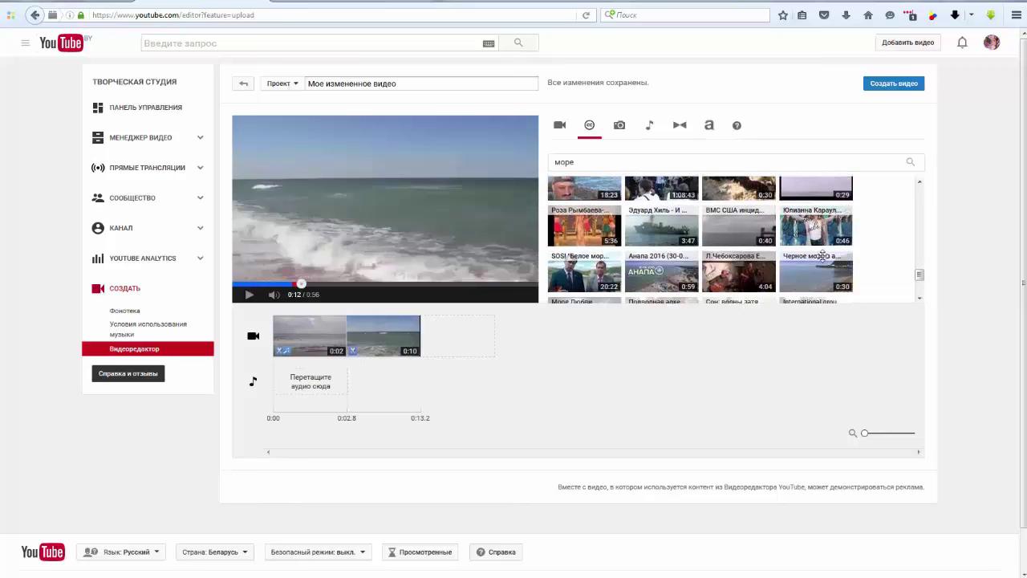
scroll(817, 255, down, 2)
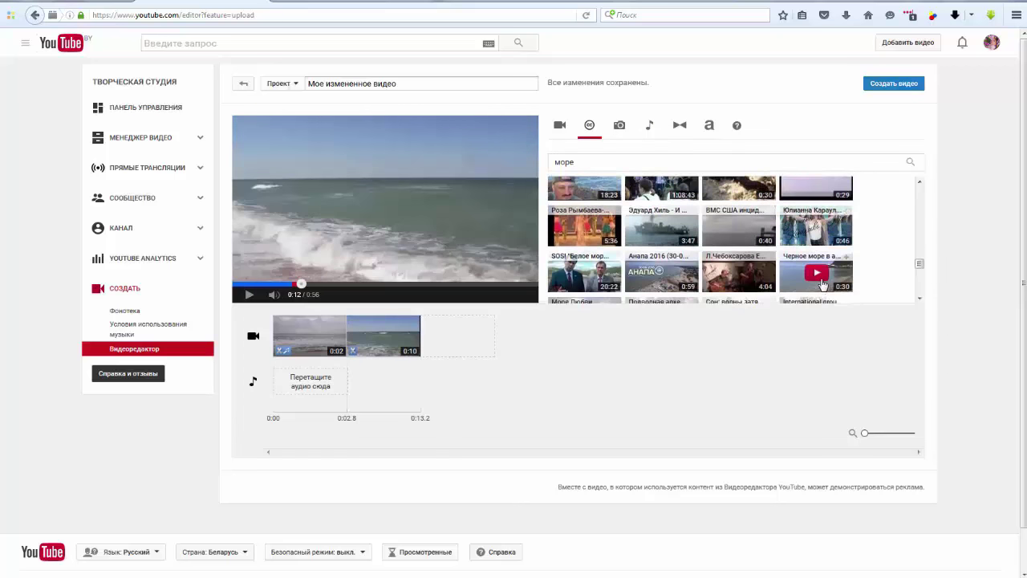
scroll(810, 240, down, 2)
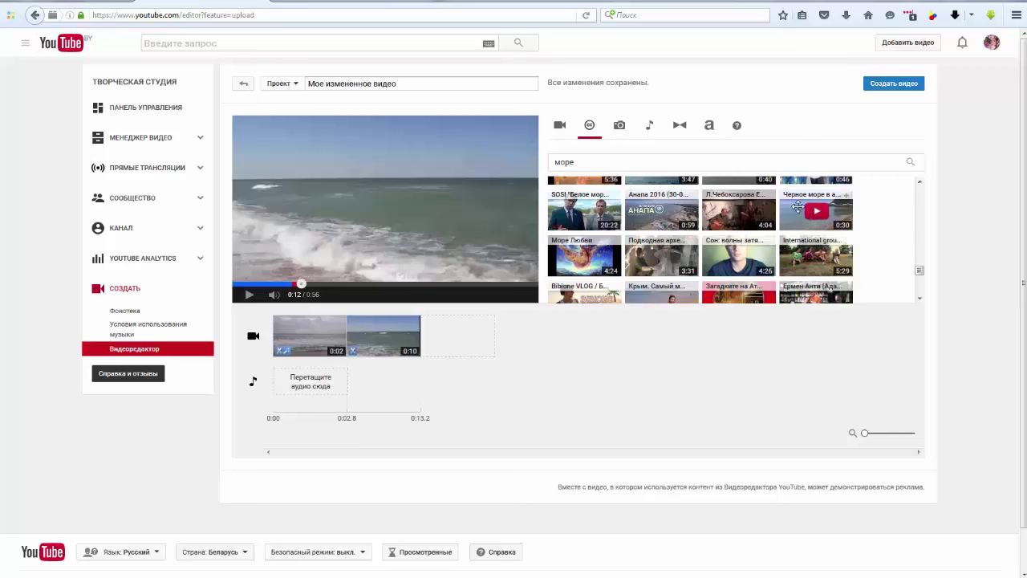
drag(816, 211, 466, 340)
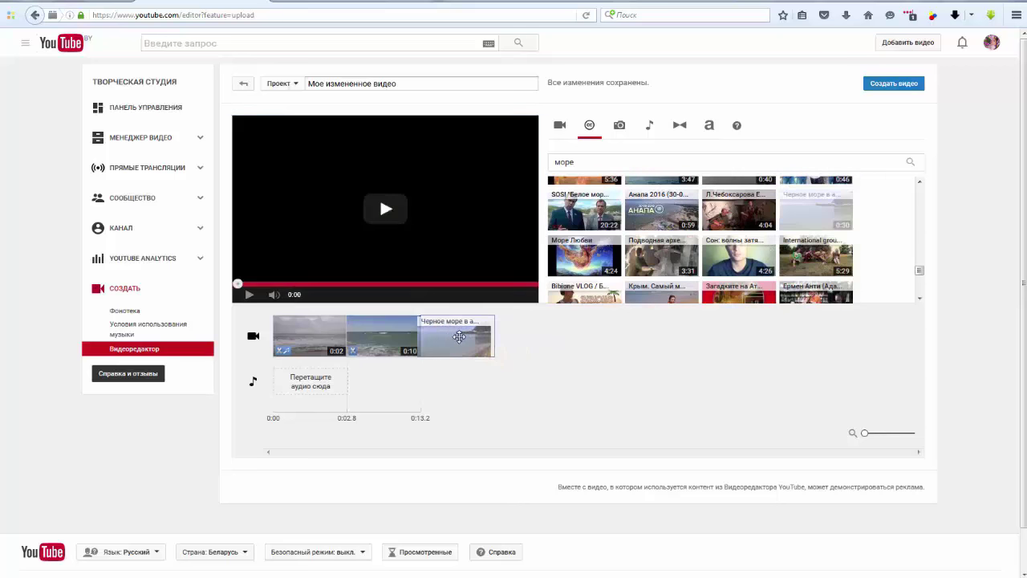
click(458, 339)
click(249, 295)
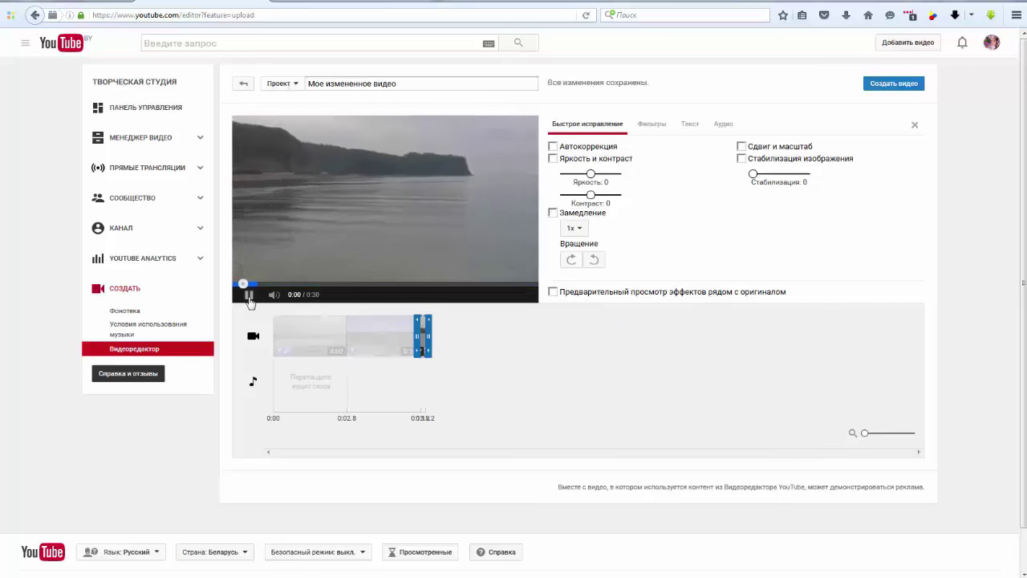
click(249, 295)
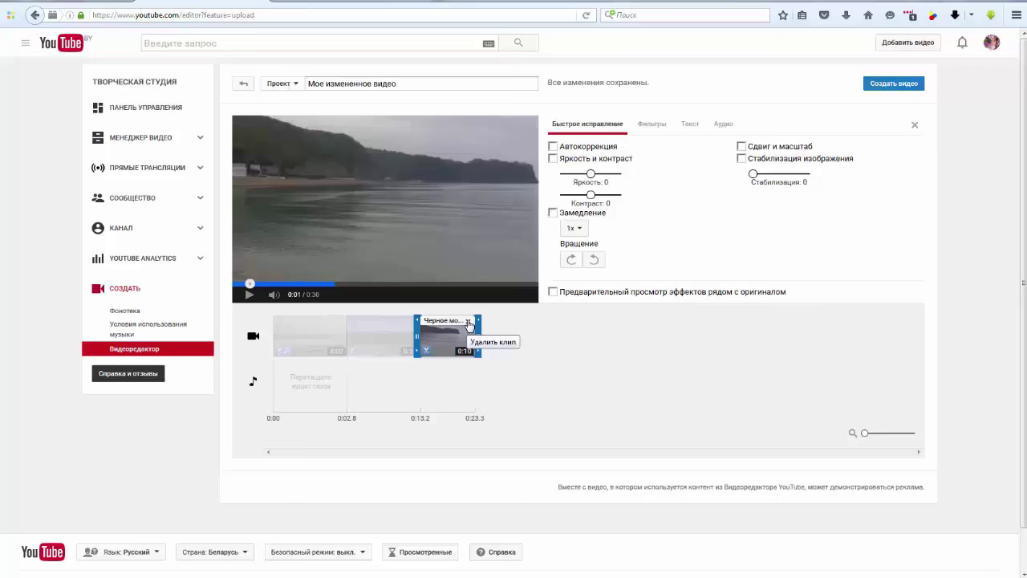
click(469, 324)
Add the 0:11 "Азовское море" video as the third clip and trim it to about 5 seconds
scroll(833, 237, down, 1)
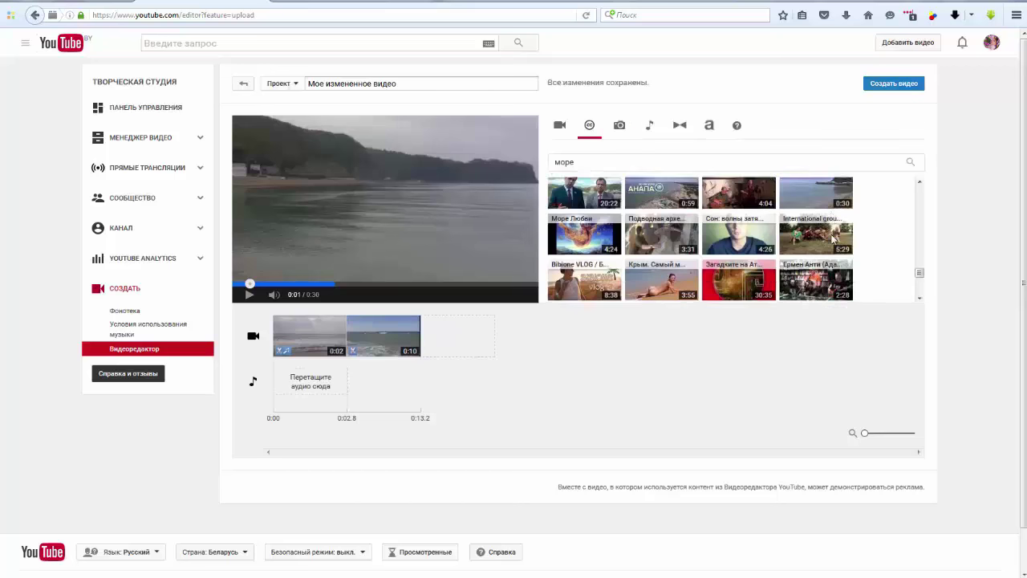
scroll(832, 237, down, 5)
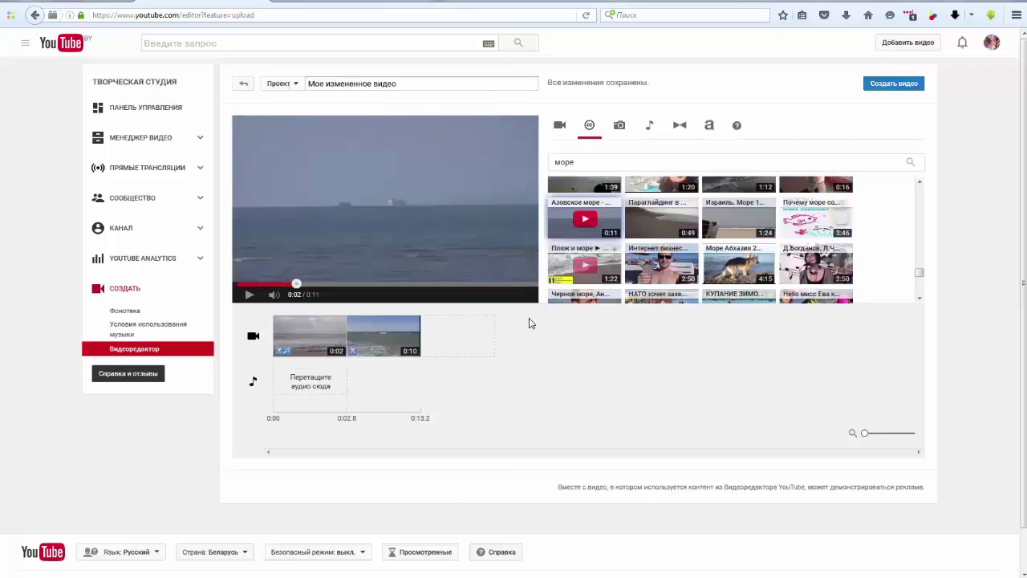
drag(584, 218, 450, 333)
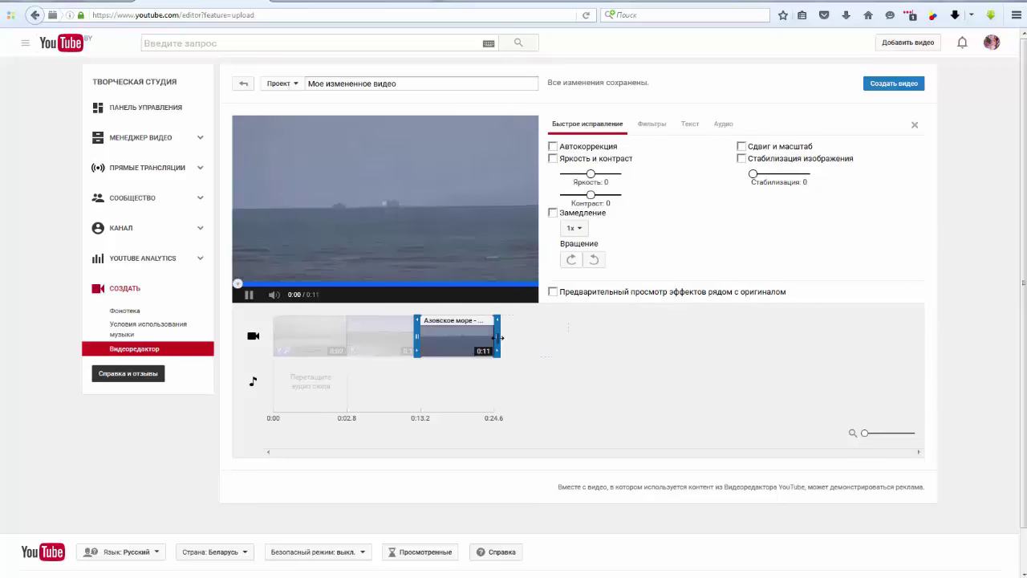
drag(498, 338, 461, 337)
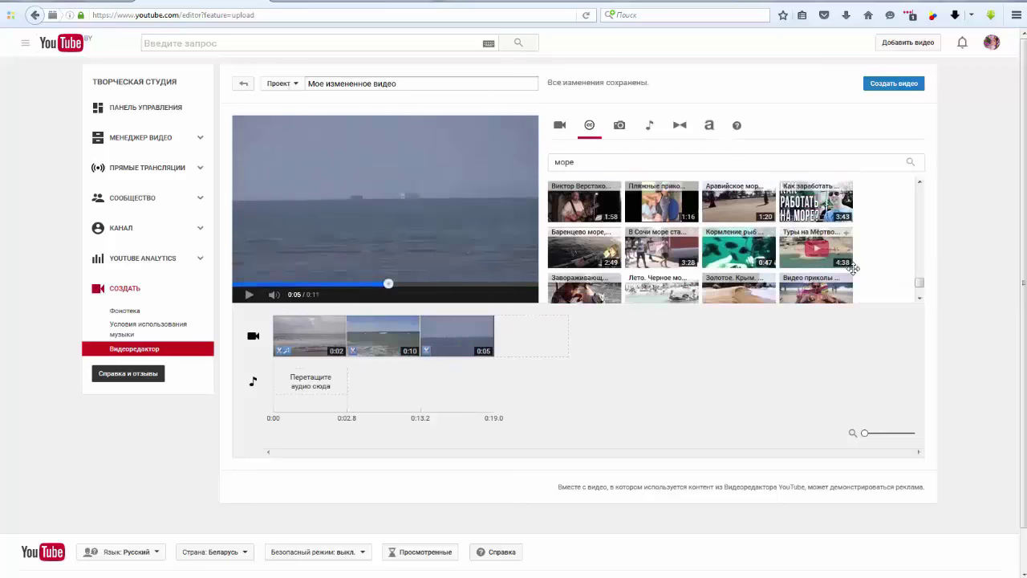
Add the 0:23 "Море океан Stor..." video as the fourth clip on the video track and trim it to about 7 seconds
scroll(853, 268, down, 3)
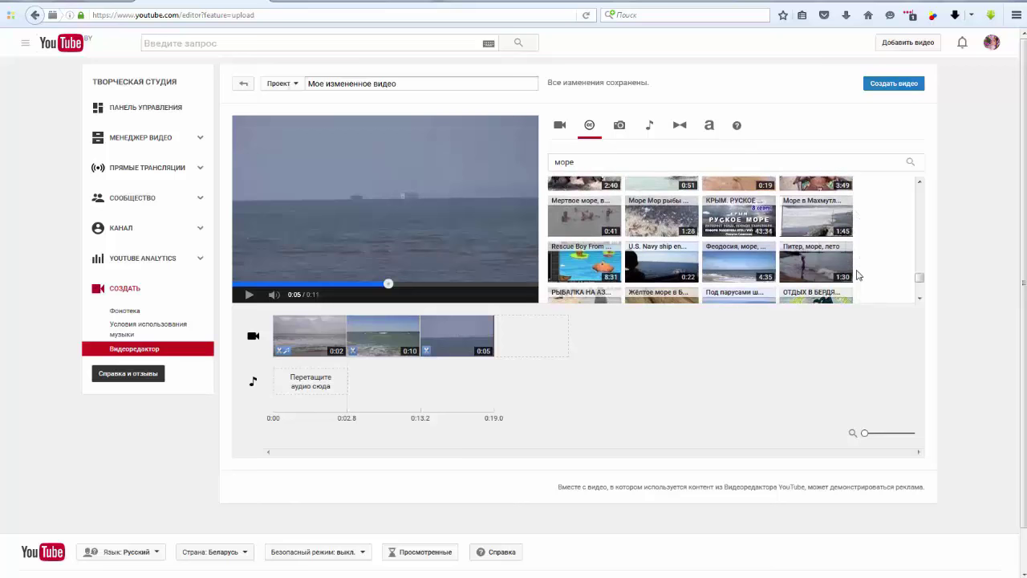
drag(842, 269, 522, 333)
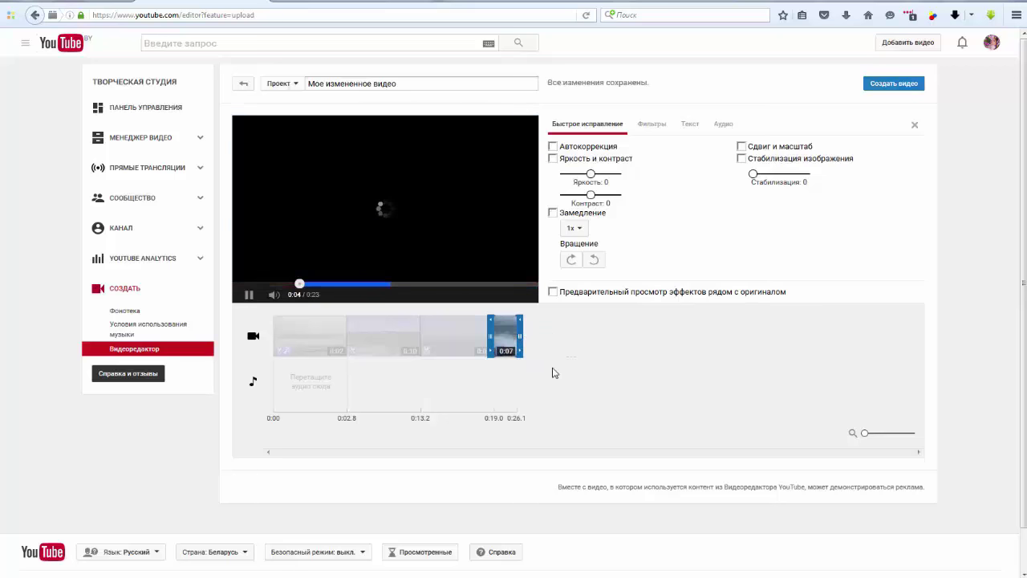
click(547, 371)
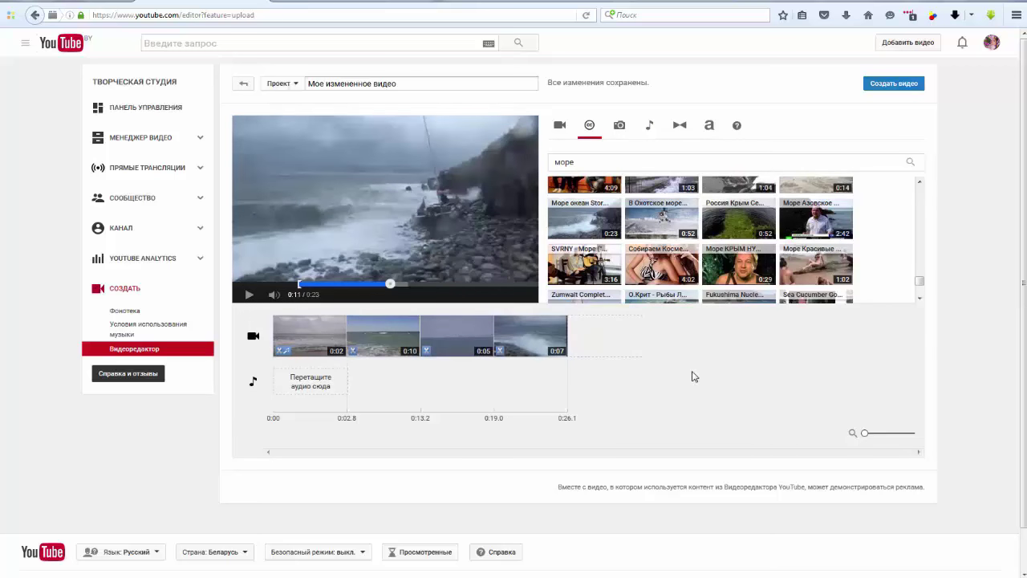
Preview "The Farmer In The Dell", "Les Toreadors from Carmen" and "Hear the Noise" in the music library, and add "Hear the Noise" to the audio track
click(650, 128)
scroll(818, 233, down, 5)
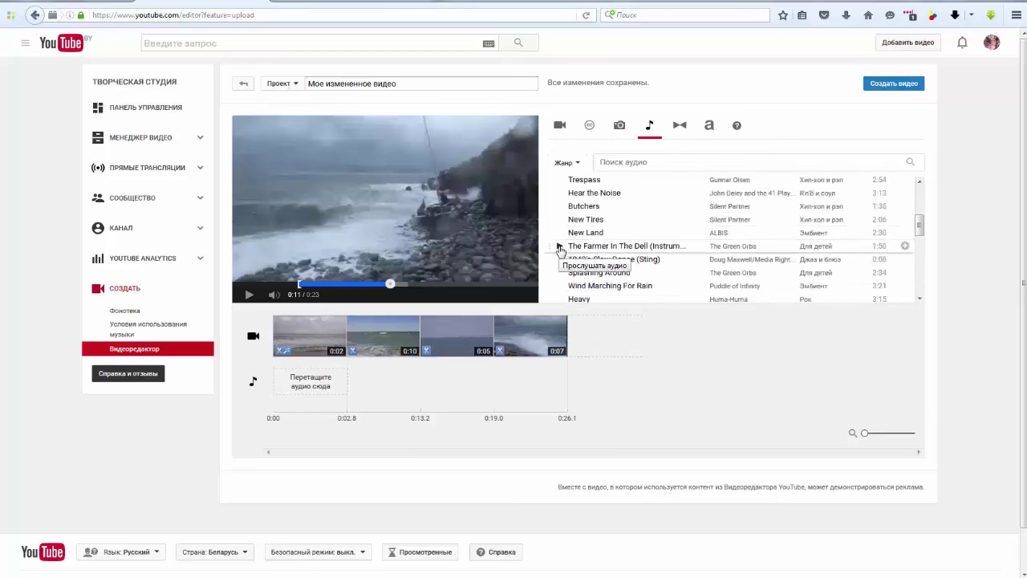
click(559, 247)
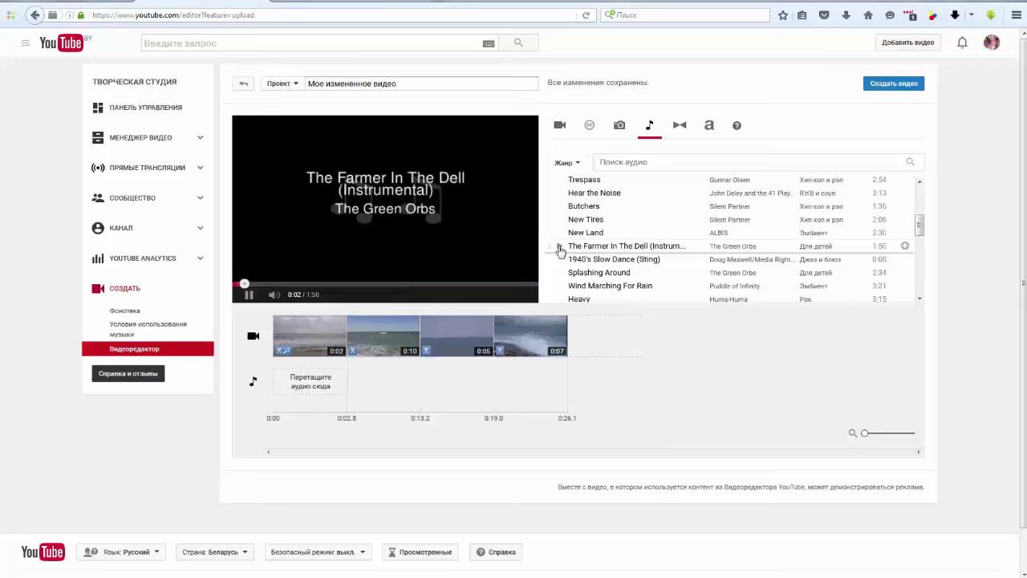
scroll(695, 266, down, 2)
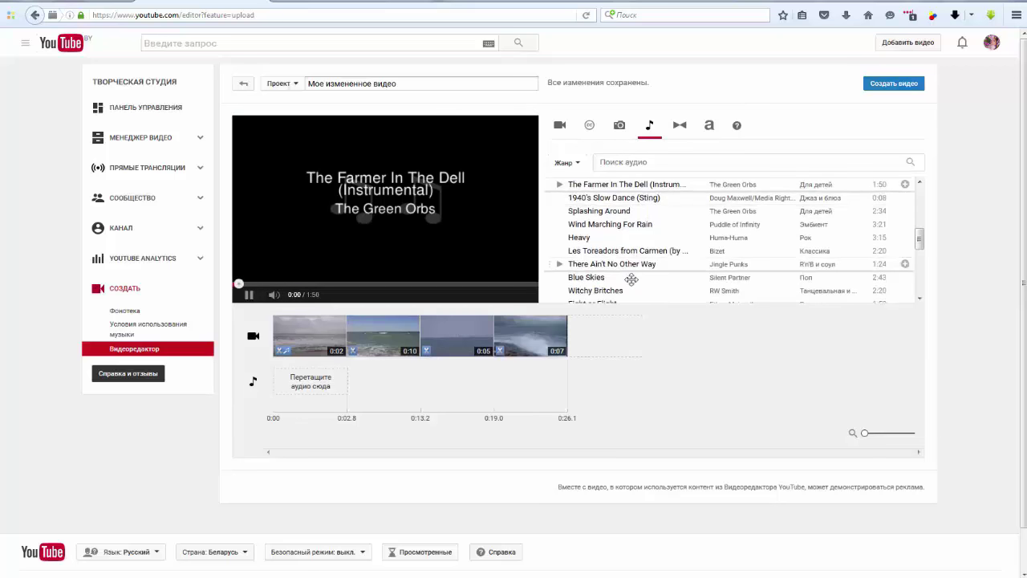
click(559, 251)
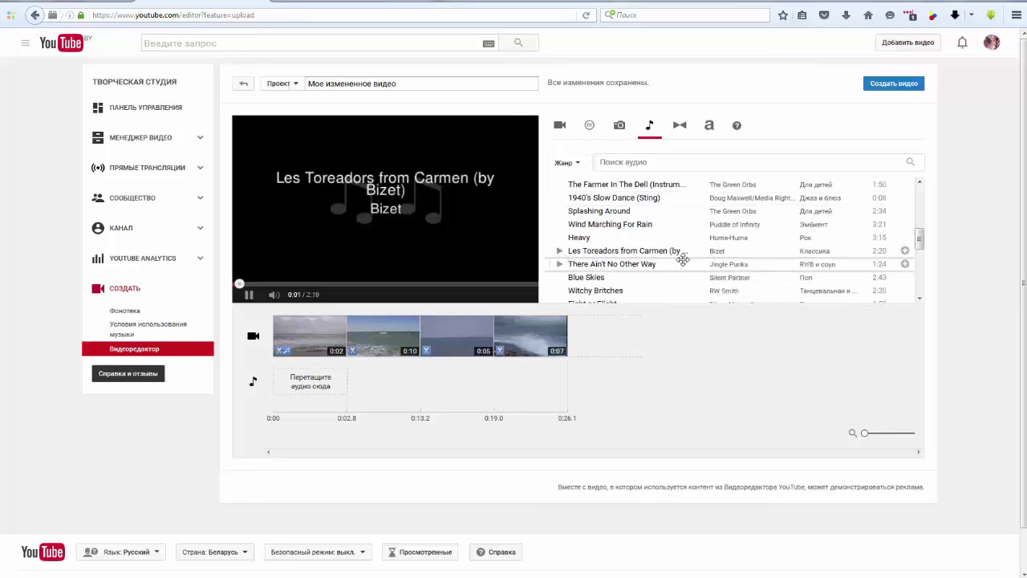
scroll(566, 256, down, 2)
click(560, 269)
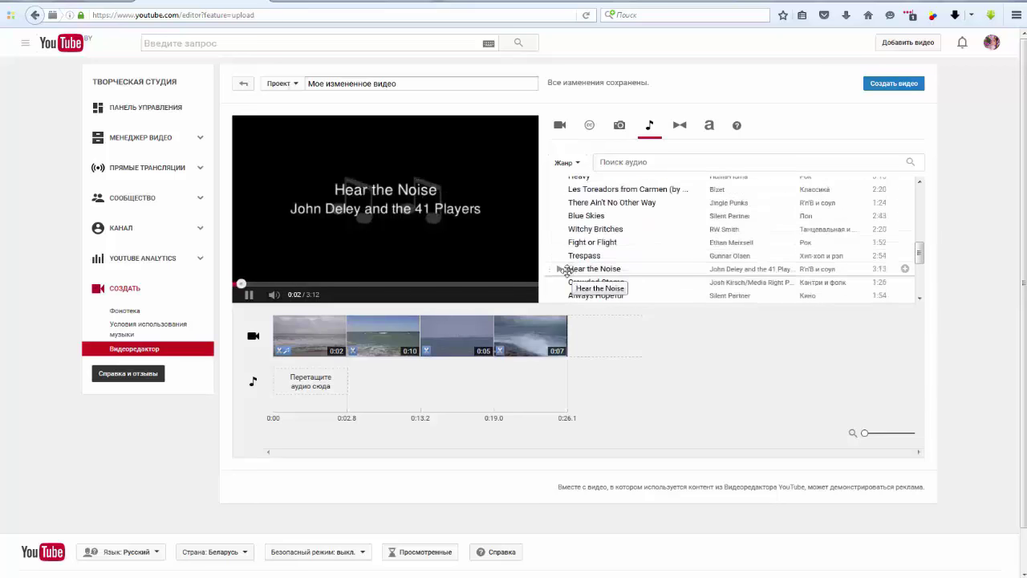
click(299, 296)
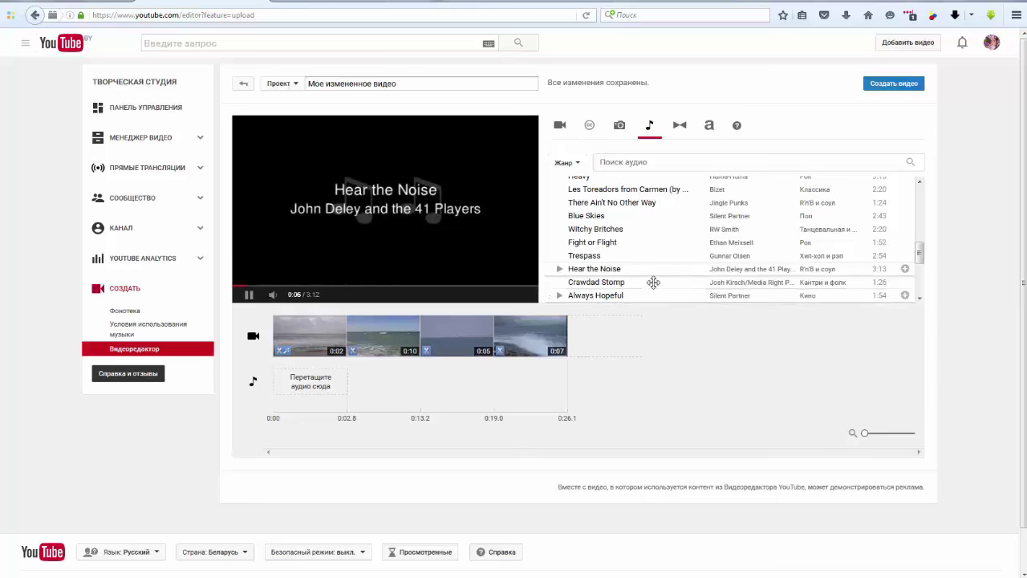
click(905, 271)
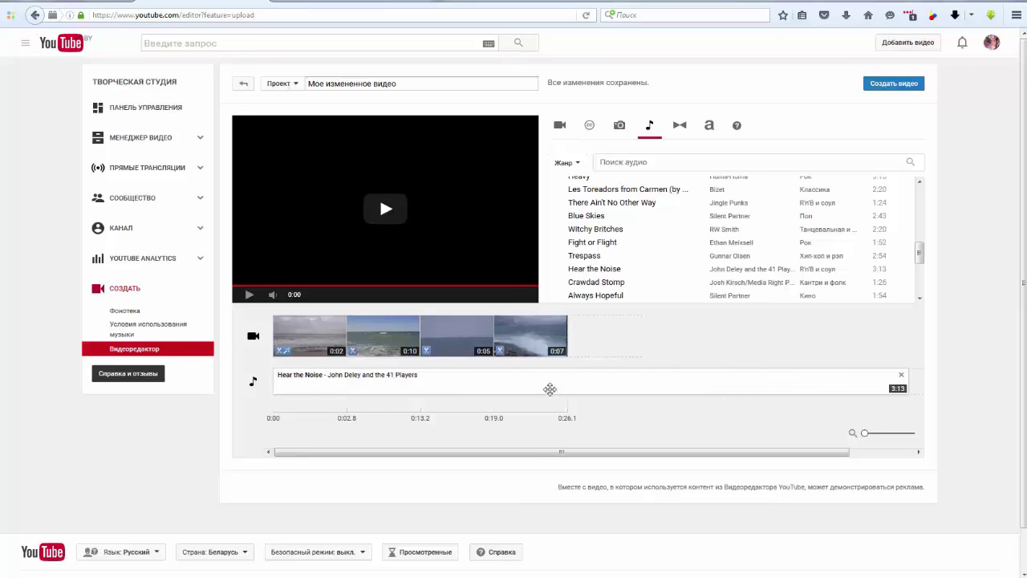
Trim the end of the "Hear the Noise" audio to about 27 seconds and leave its settings
click(562, 386)
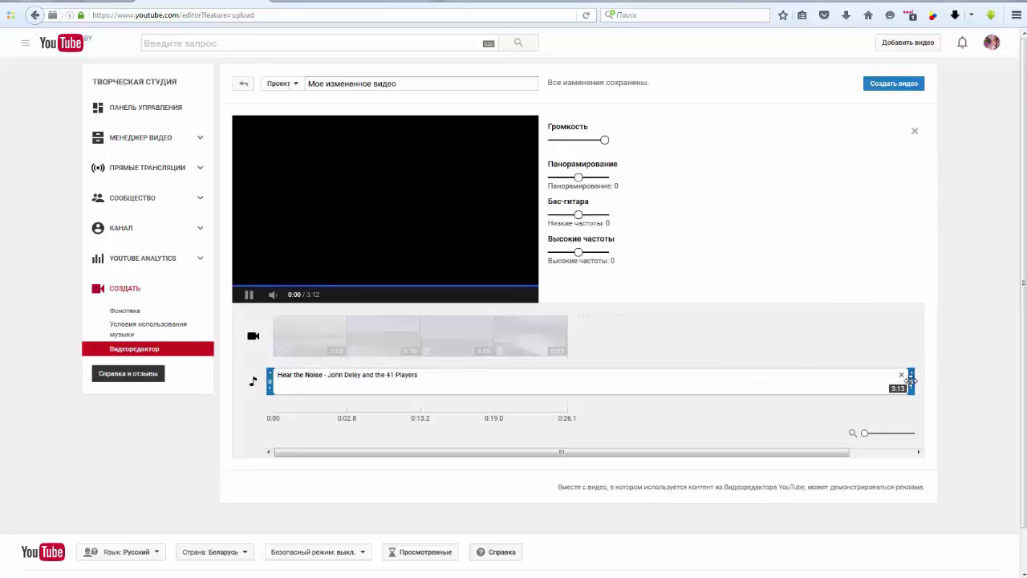
drag(912, 381, 574, 382)
click(602, 383)
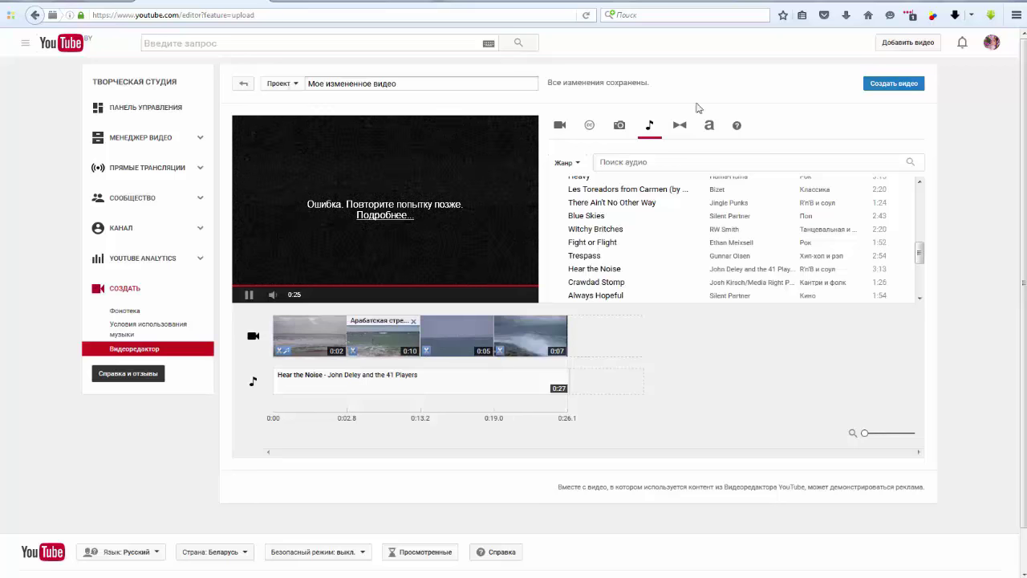
Insert a "Сердце" transition between the first and second video clips
click(679, 126)
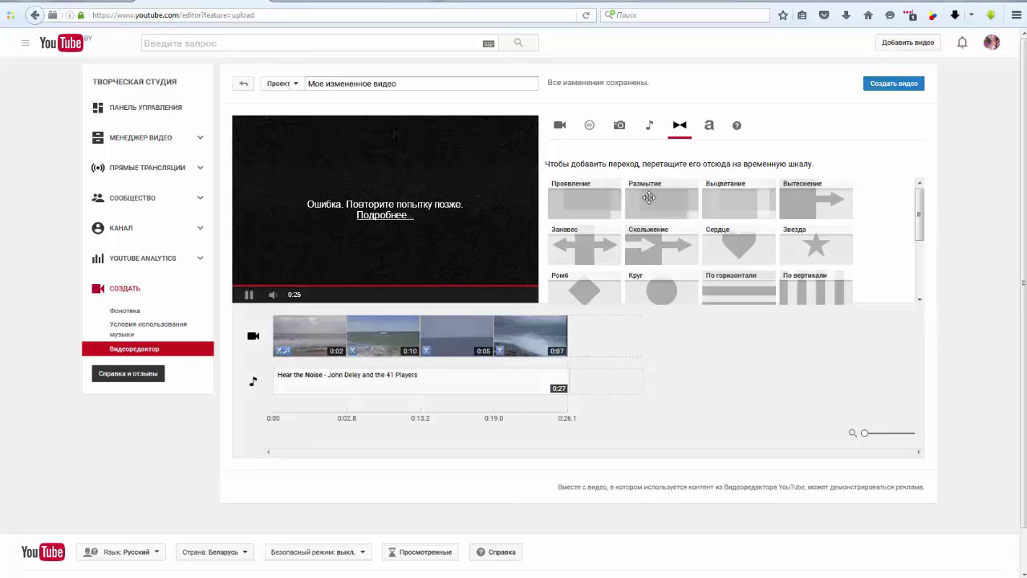
scroll(665, 245, down, 2)
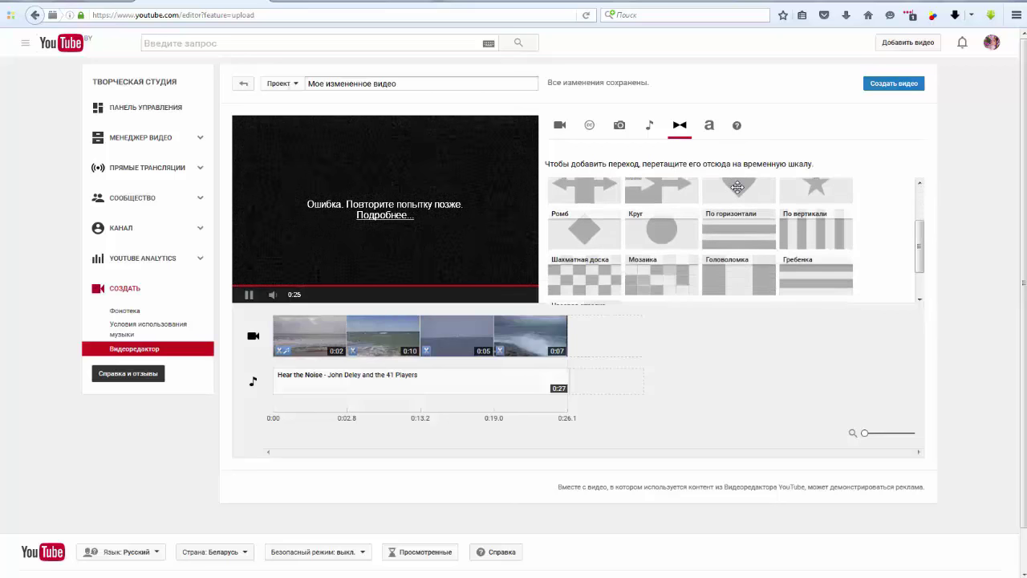
drag(738, 187, 341, 343)
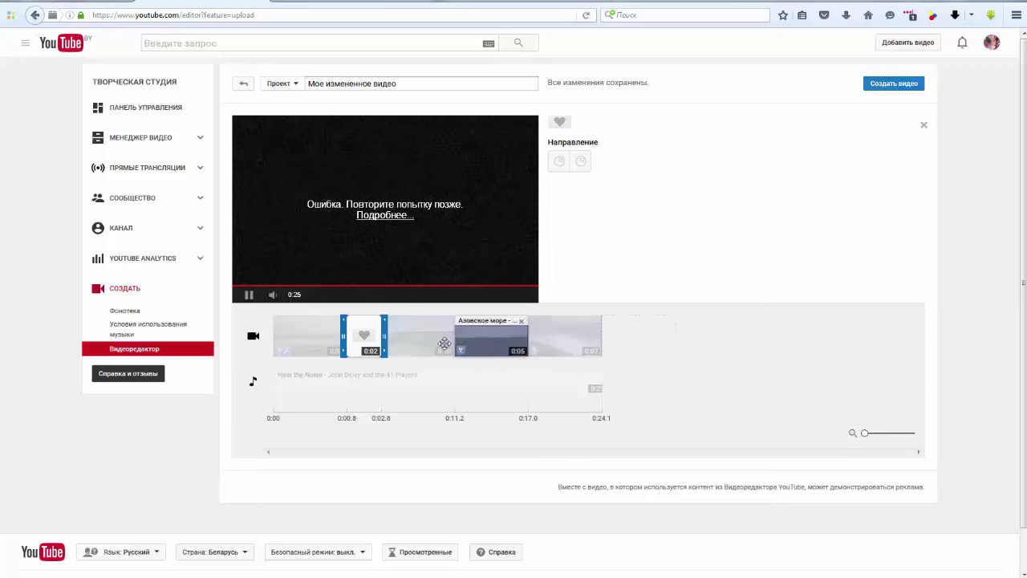
click(746, 338)
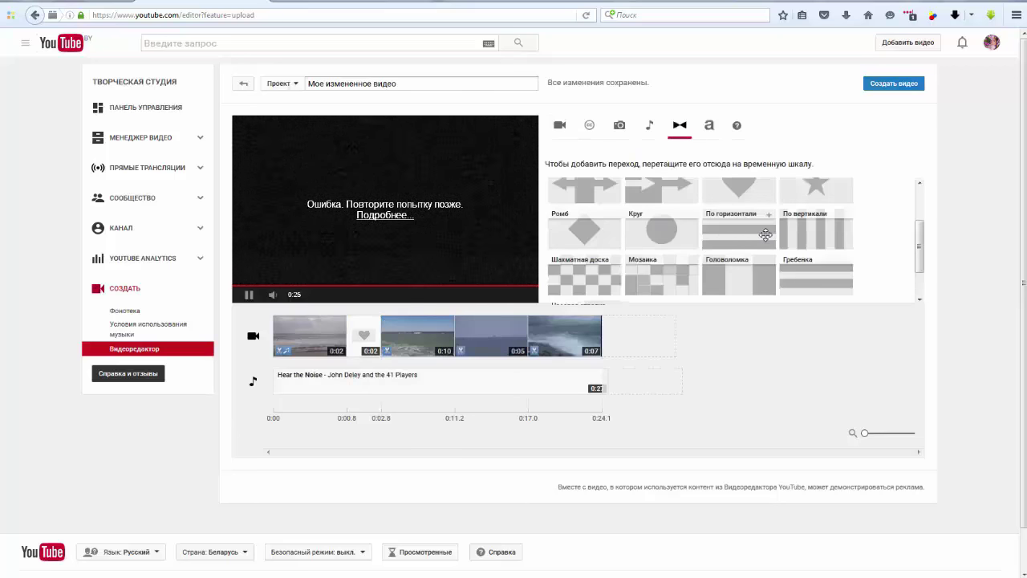
Insert a "Мозаика" transition between the second and third clips and a "Выцветание" transition between the third and fourth clips
scroll(674, 260, down, 1)
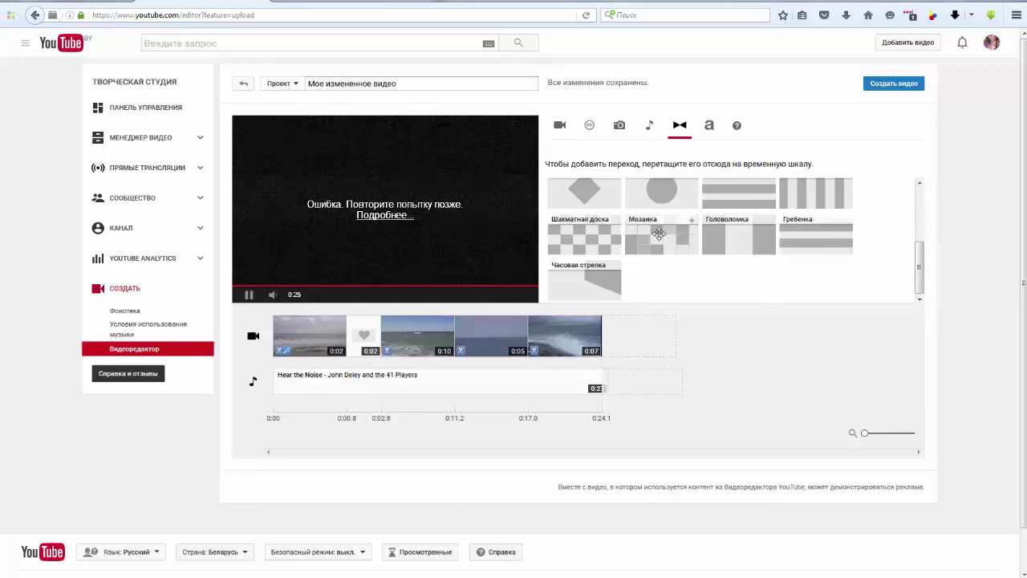
drag(658, 232, 451, 339)
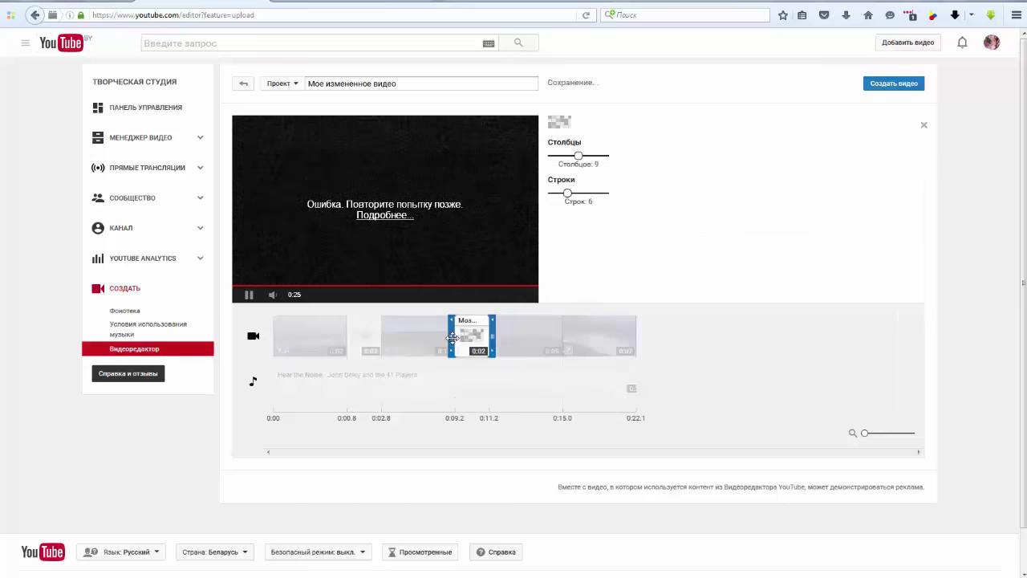
click(746, 198)
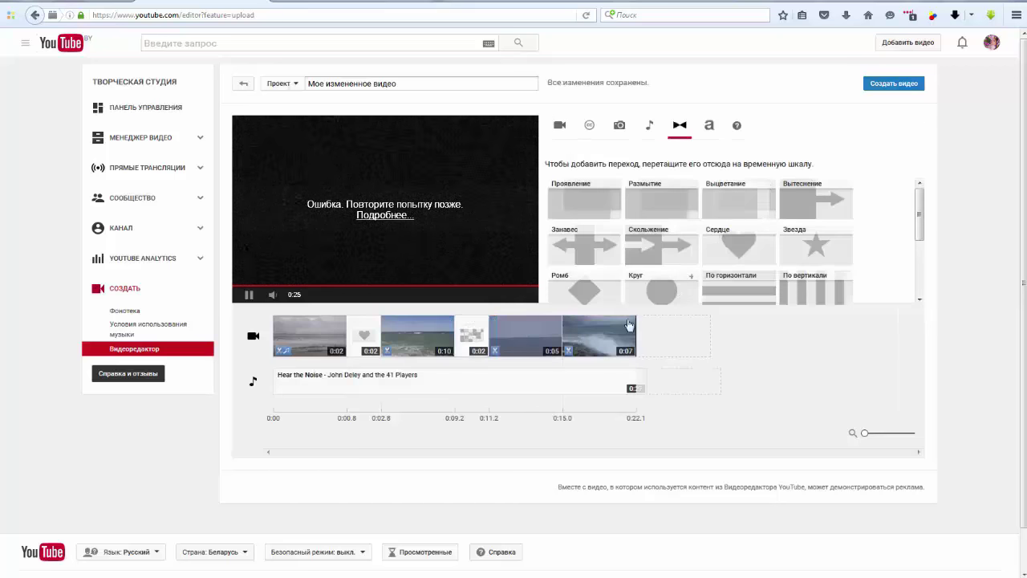
drag(630, 324, 586, 332)
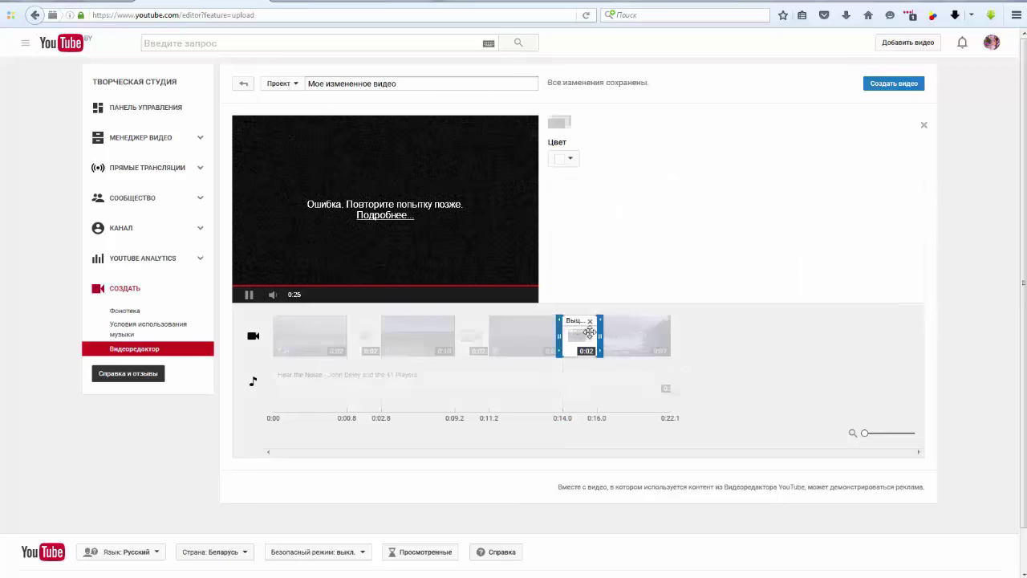
click(775, 358)
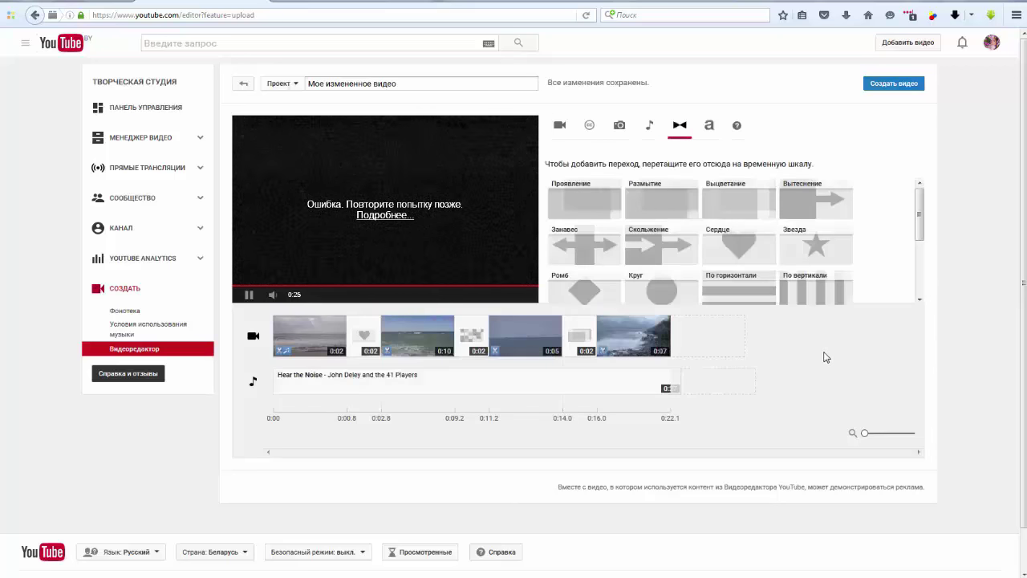
Look at the available title styles and enter "Текст" as the caption text of the second clip, "Арабатская стре..."
click(710, 128)
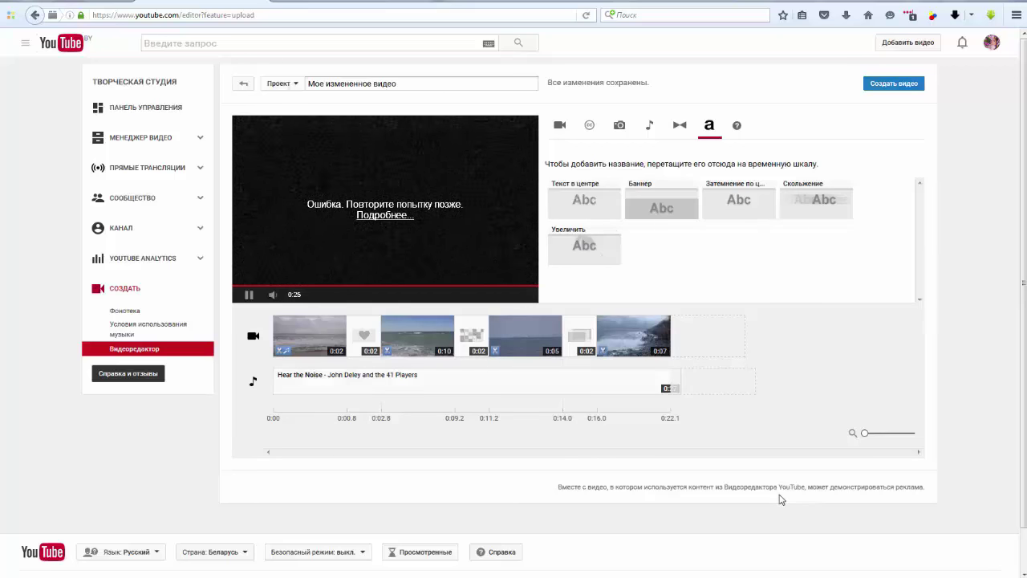
click(408, 336)
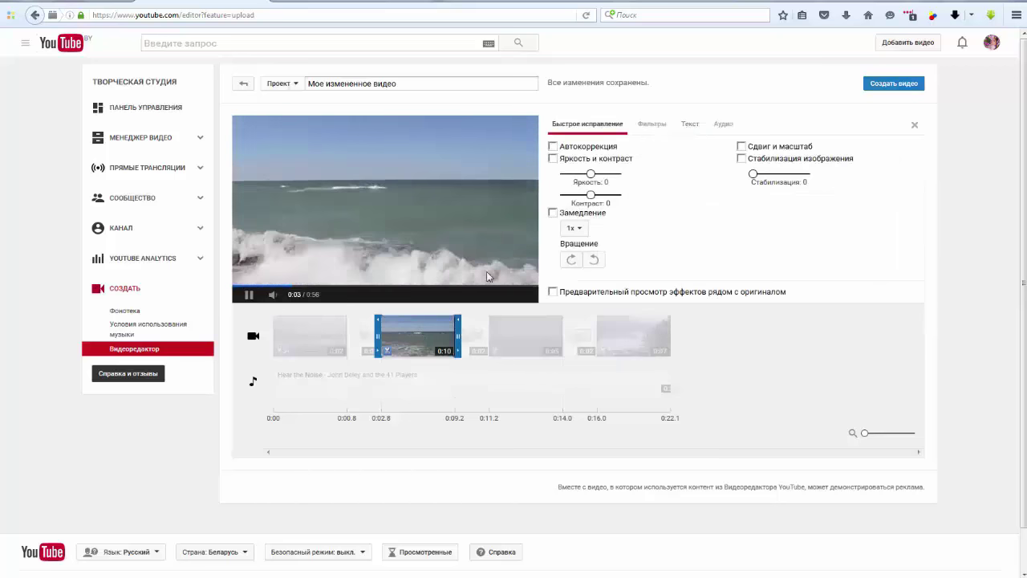
click(693, 125)
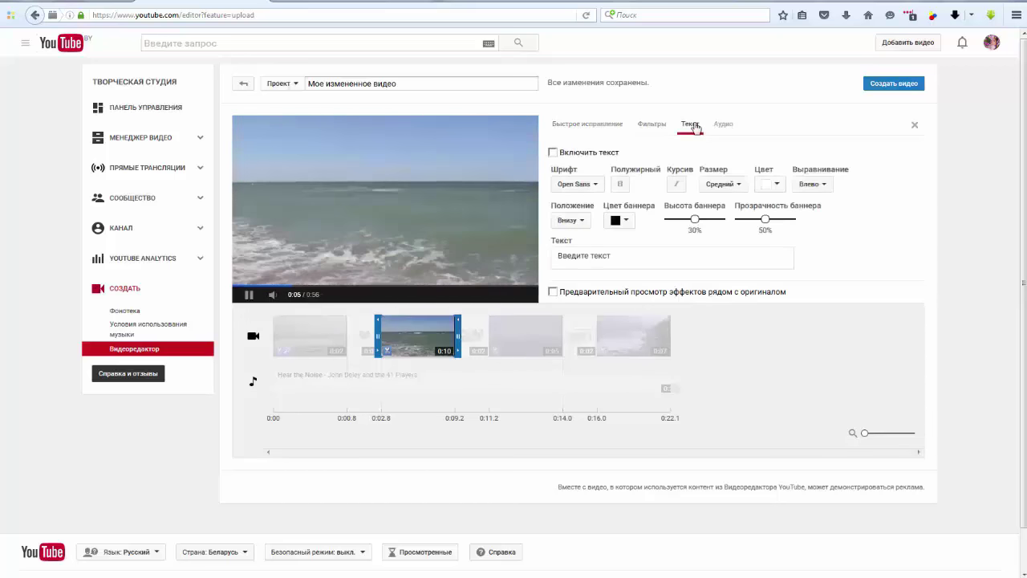
click(562, 256)
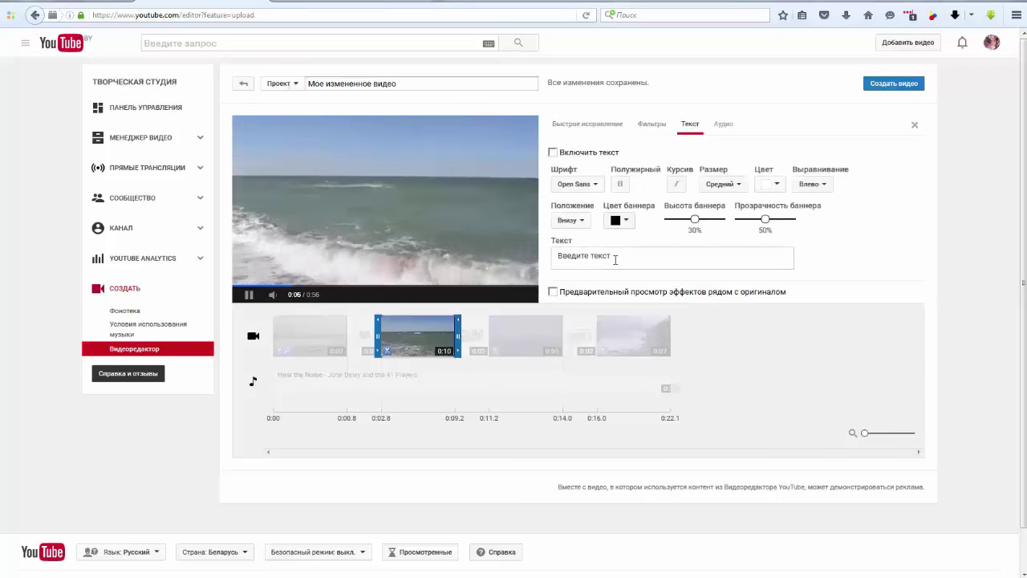
triple_click(563, 256)
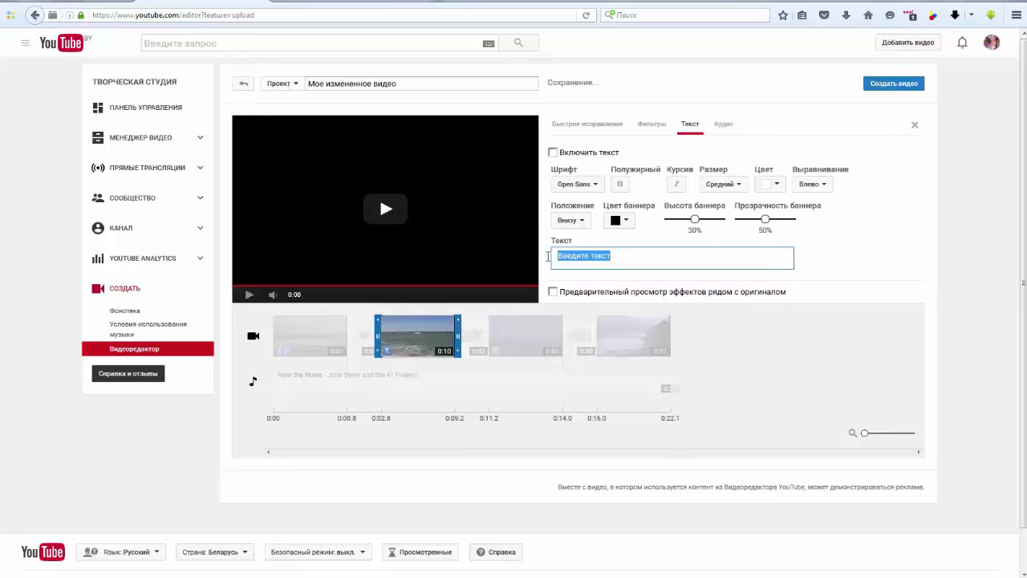
text(Текс)
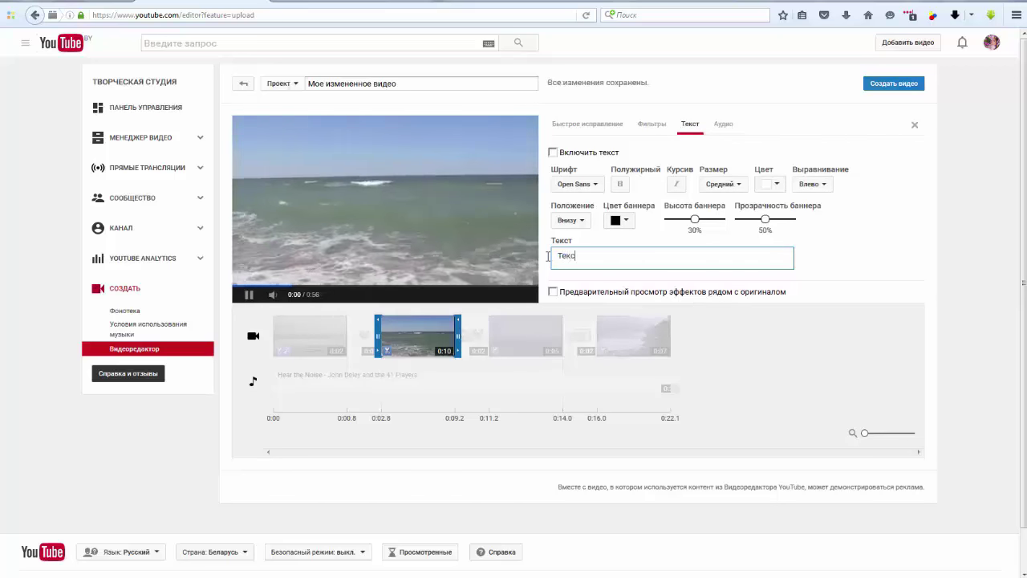
text(т)
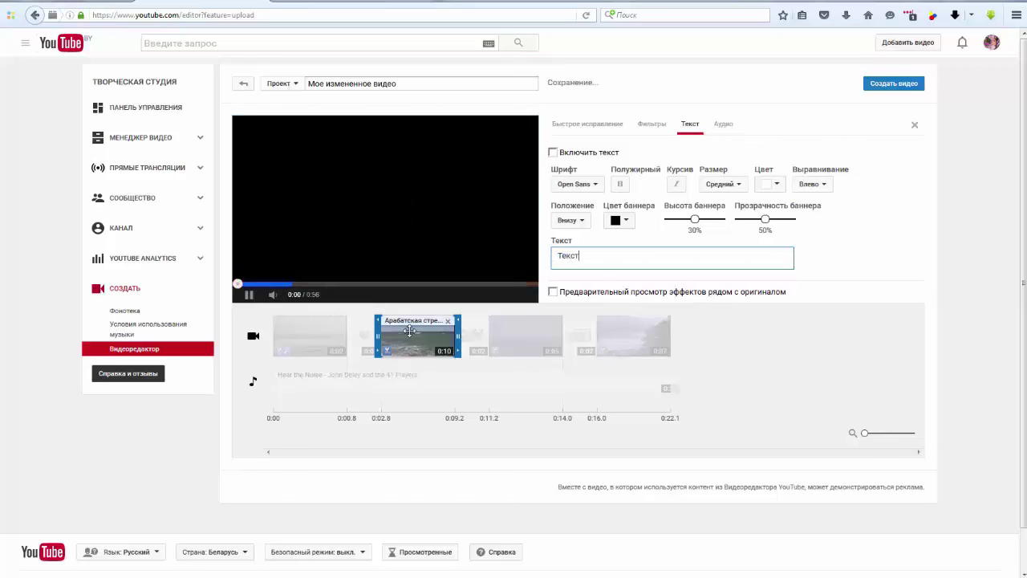
click(409, 331)
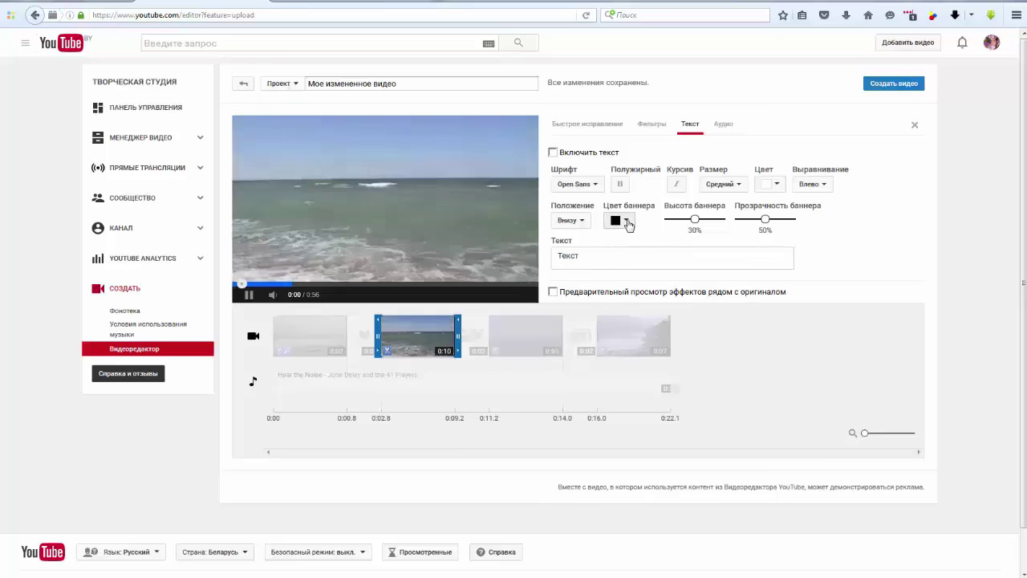
Set the second clip's caption banner color to red and make the caption text bold and italic
click(626, 222)
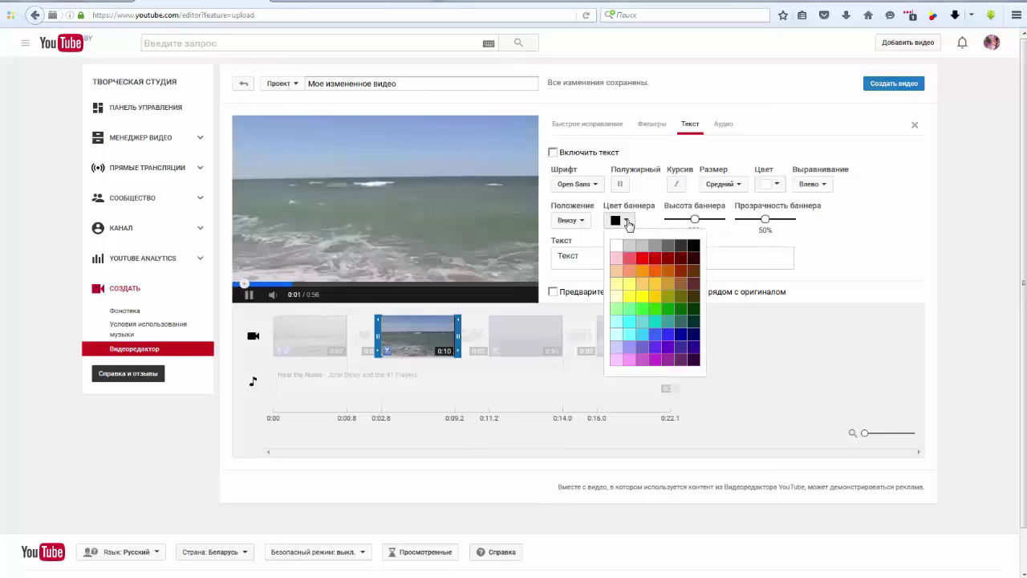
click(642, 259)
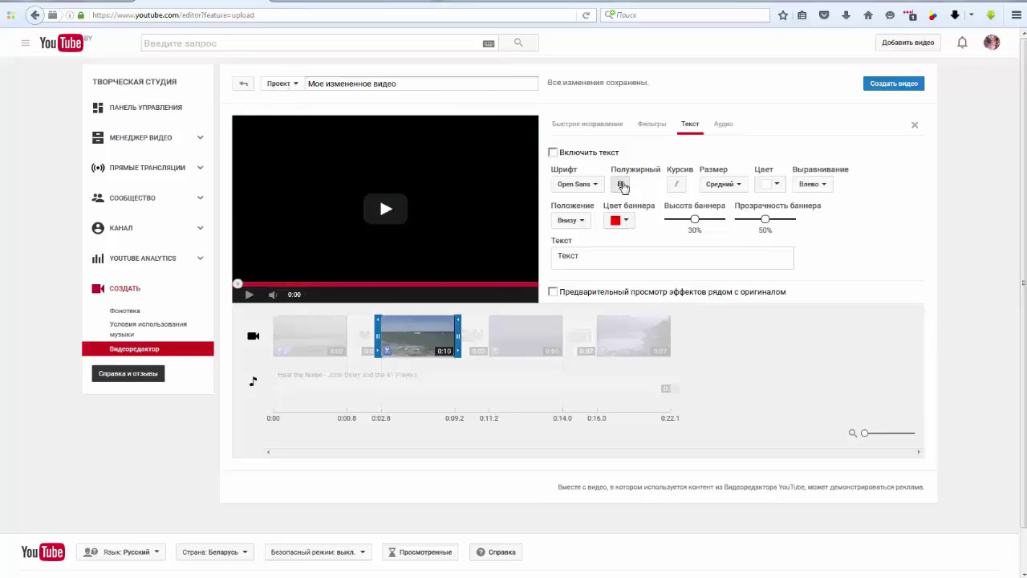
click(679, 187)
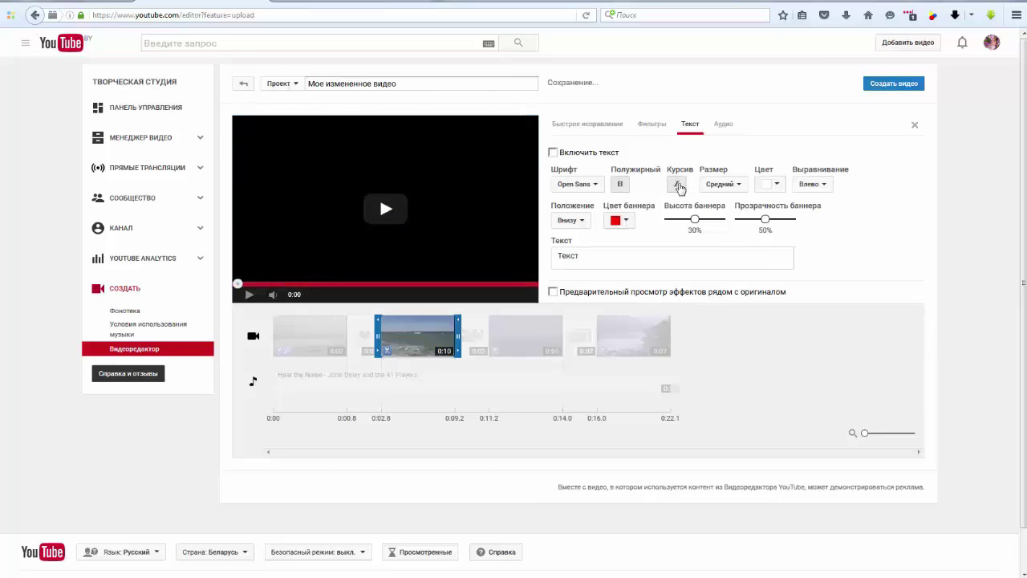
Set the caption text size to "Крупный" and its color to pale cyan
click(735, 186)
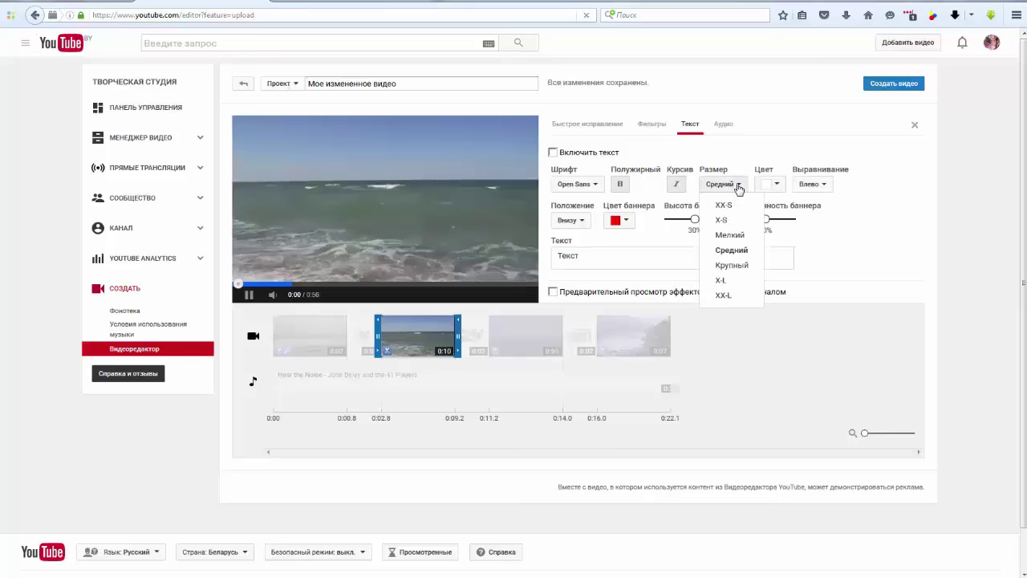
click(728, 265)
click(776, 184)
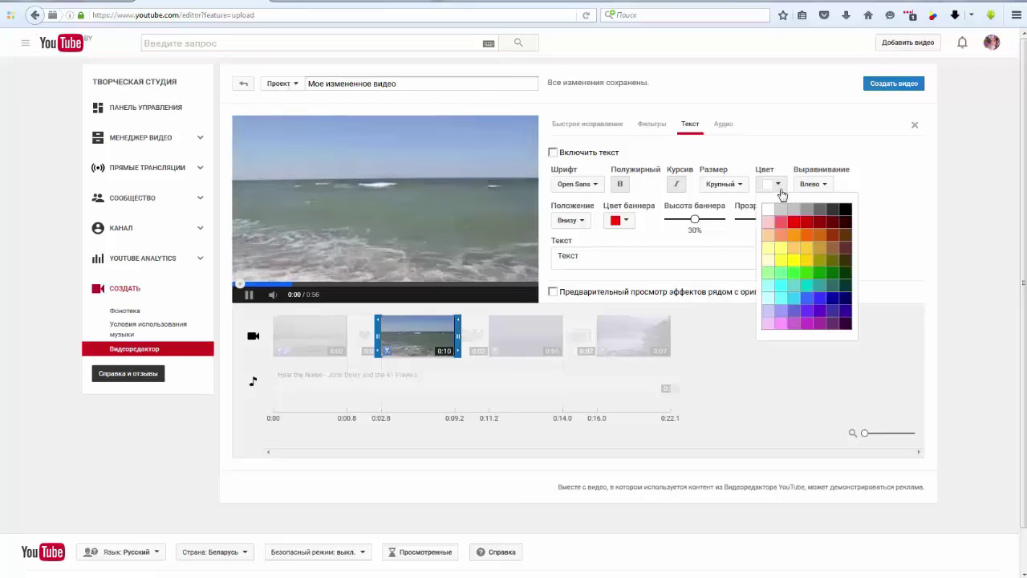
click(770, 301)
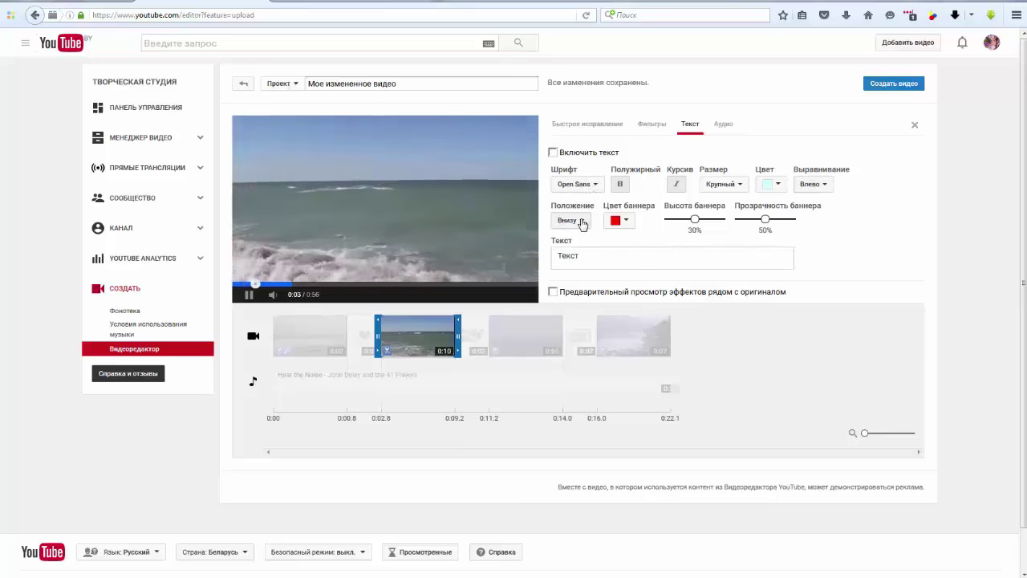
Set the second clip's caption position to "Вверху" and enable the caption text on the clip
click(581, 222)
click(582, 243)
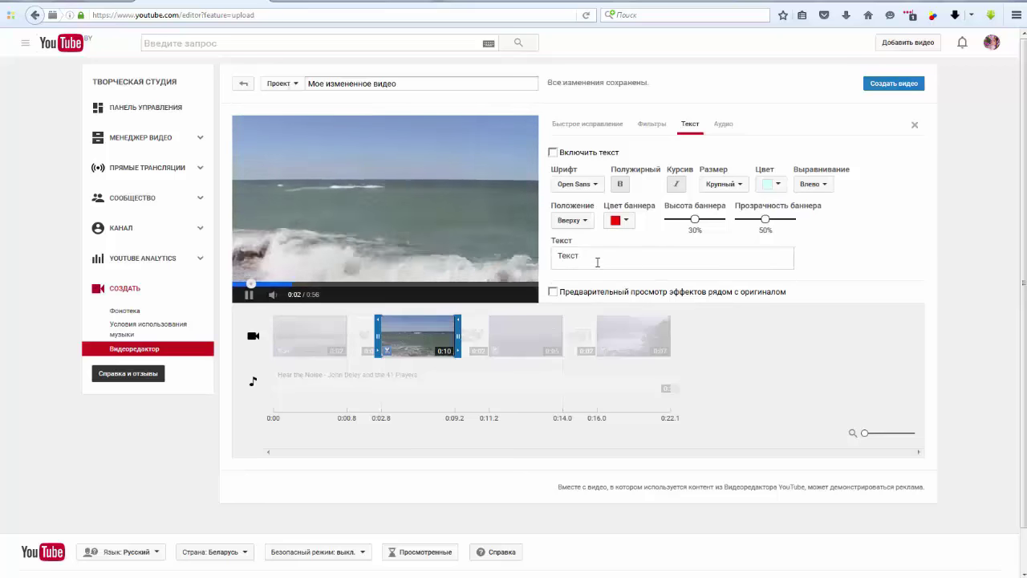
click(552, 152)
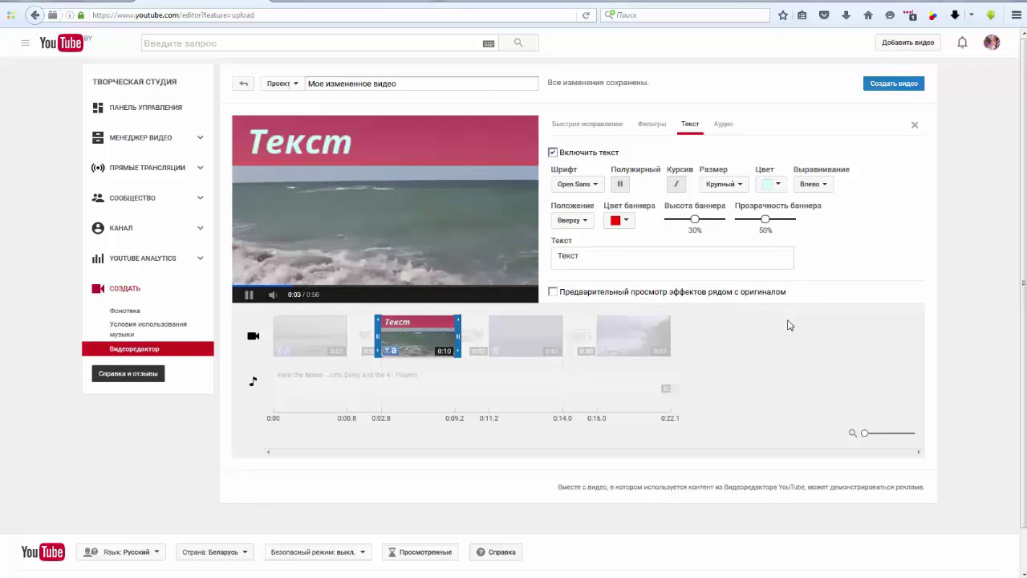
Try a white caption banner, set the banner color to orange instead, and change the caption text color to turquoise
click(625, 221)
click(630, 233)
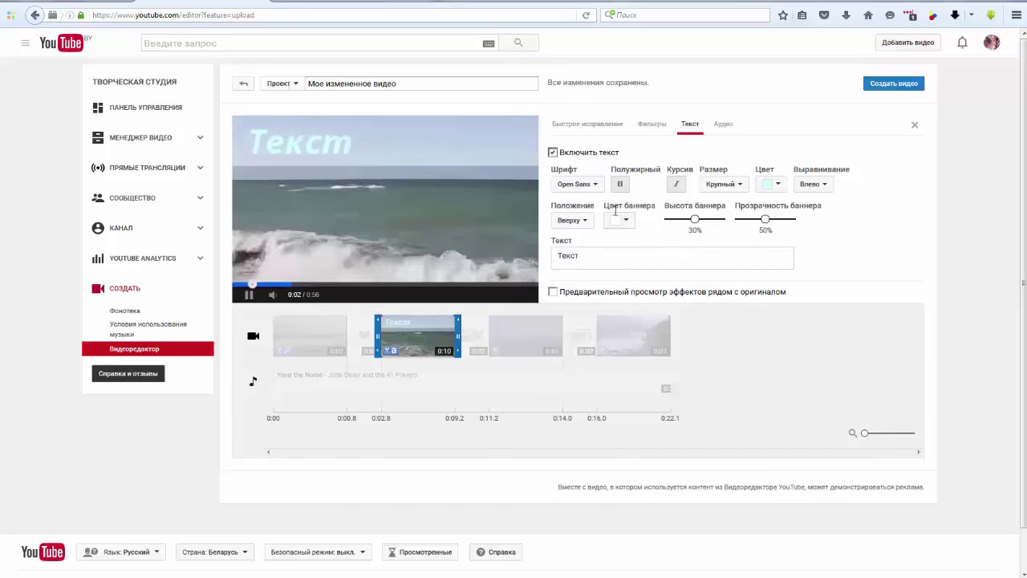
click(624, 220)
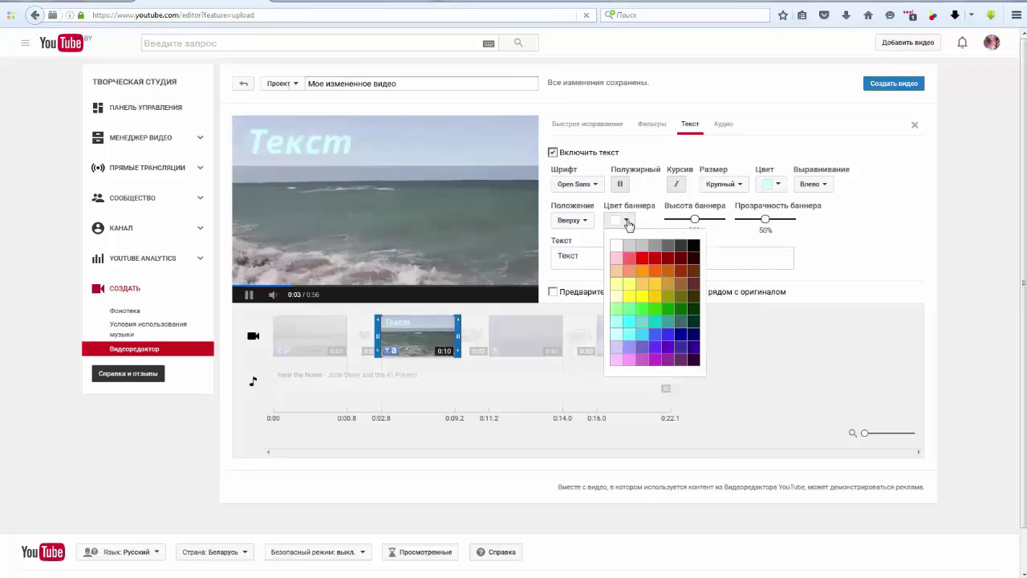
click(641, 275)
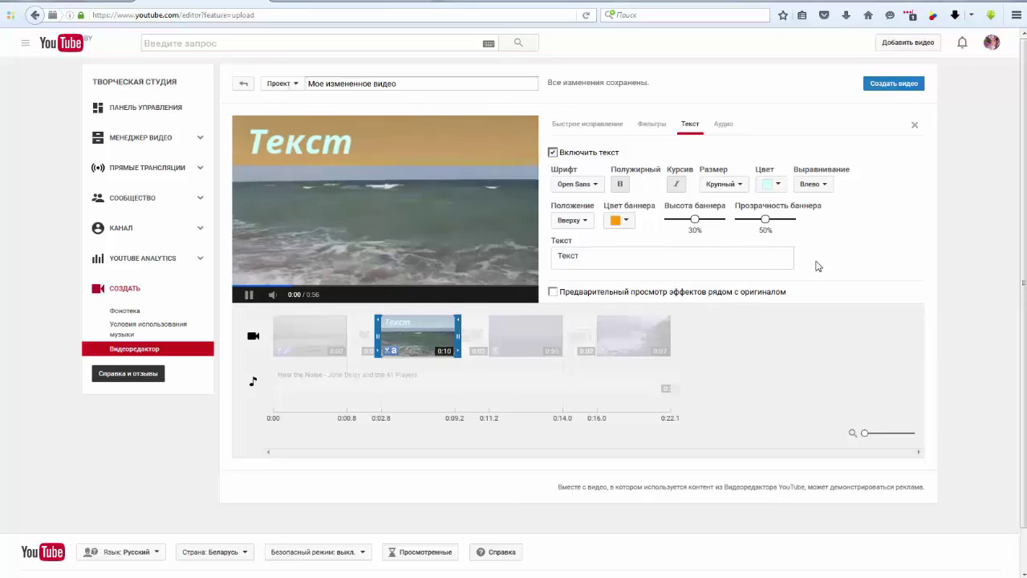
click(780, 188)
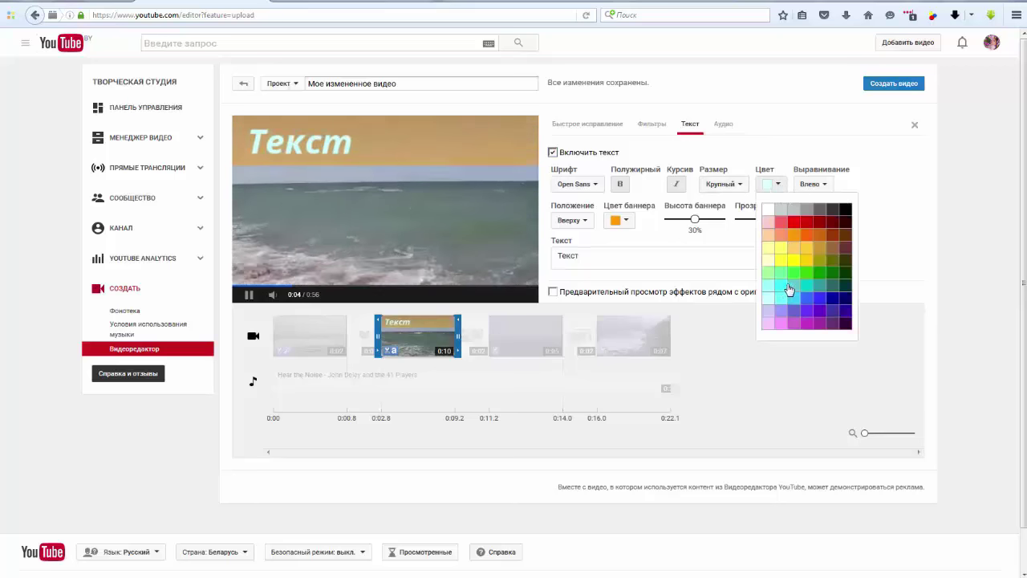
click(790, 289)
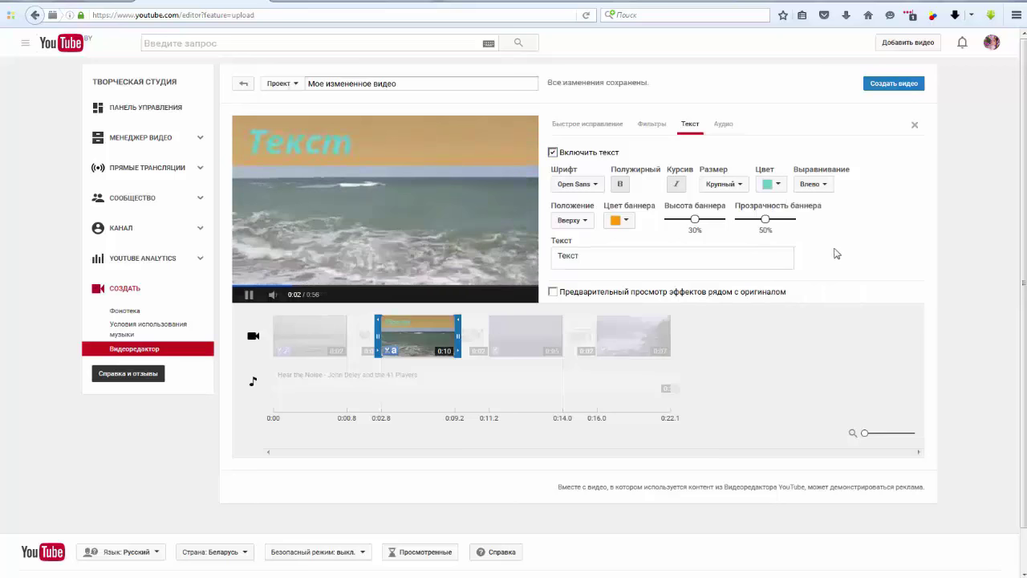
Finish editing the captioned clip and create the video from the project "Мое измененное видео"
click(791, 344)
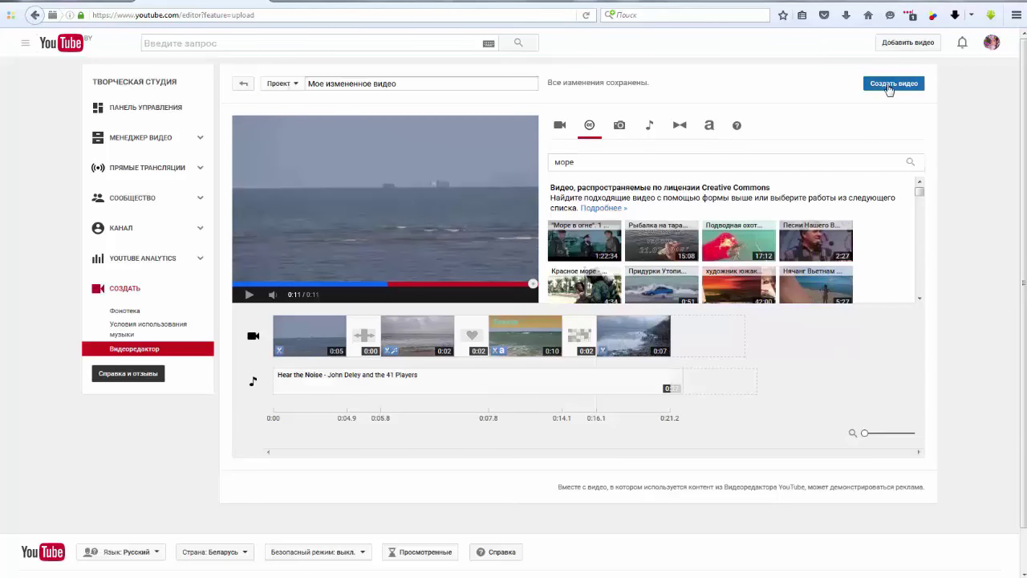
click(889, 85)
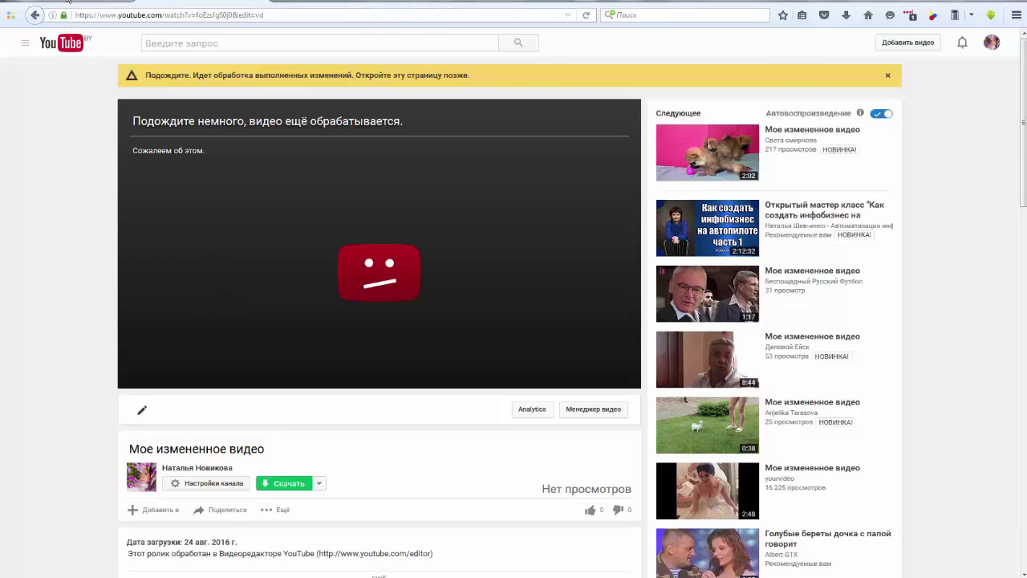
Go to the earlier published flower video, play its beginning and reload the page
key(alt+Left)
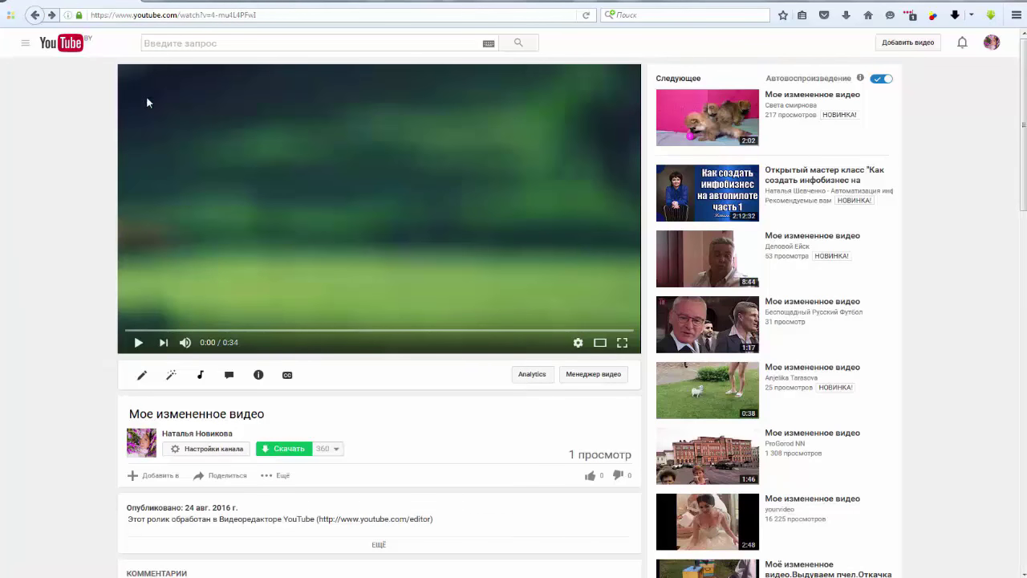
click(137, 344)
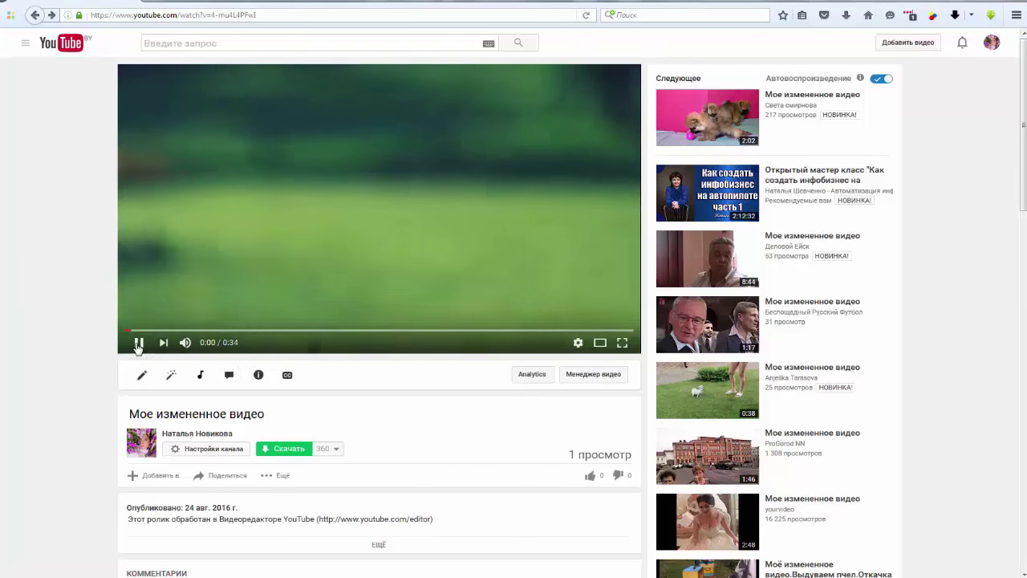
mouse_move(187, 343)
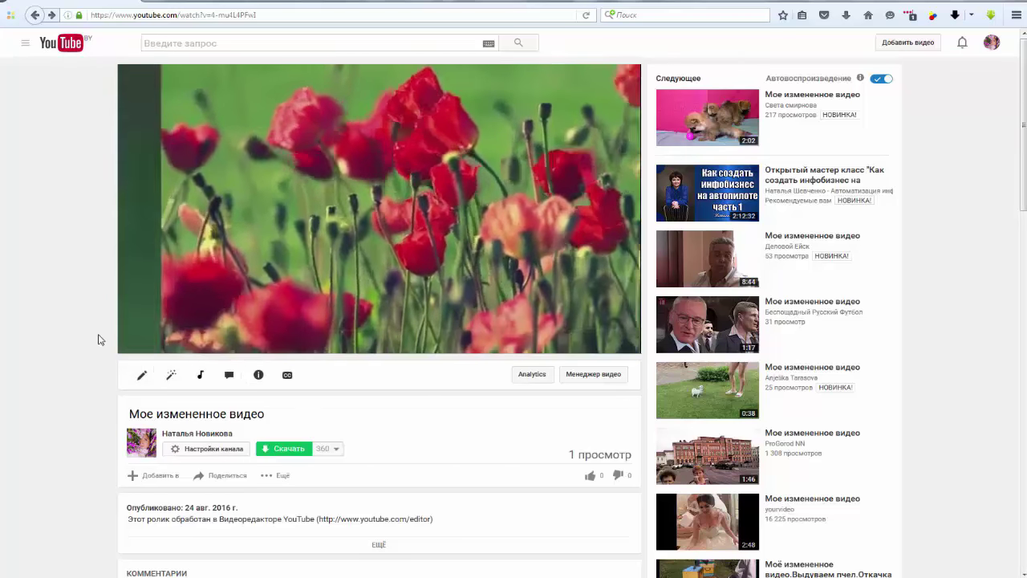
key(F5)
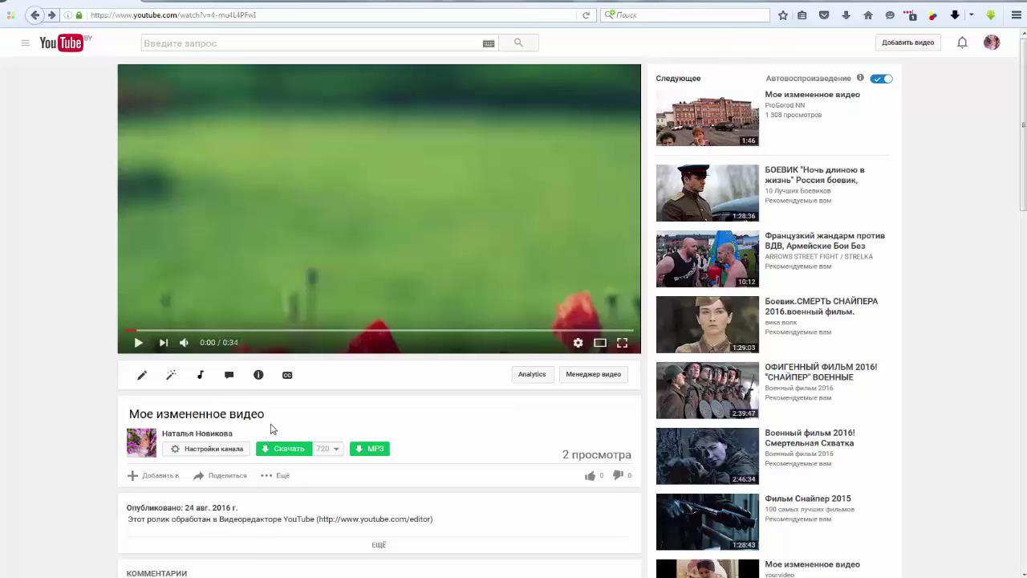
Open the flower video's information and settings and replace its title with "Цветы"
click(143, 377)
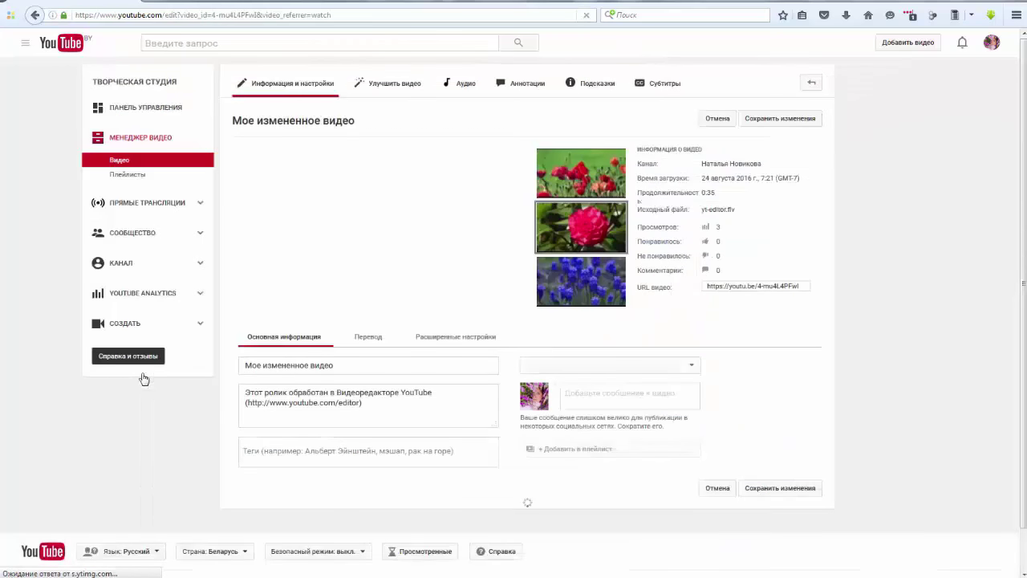
drag(336, 365, 236, 365)
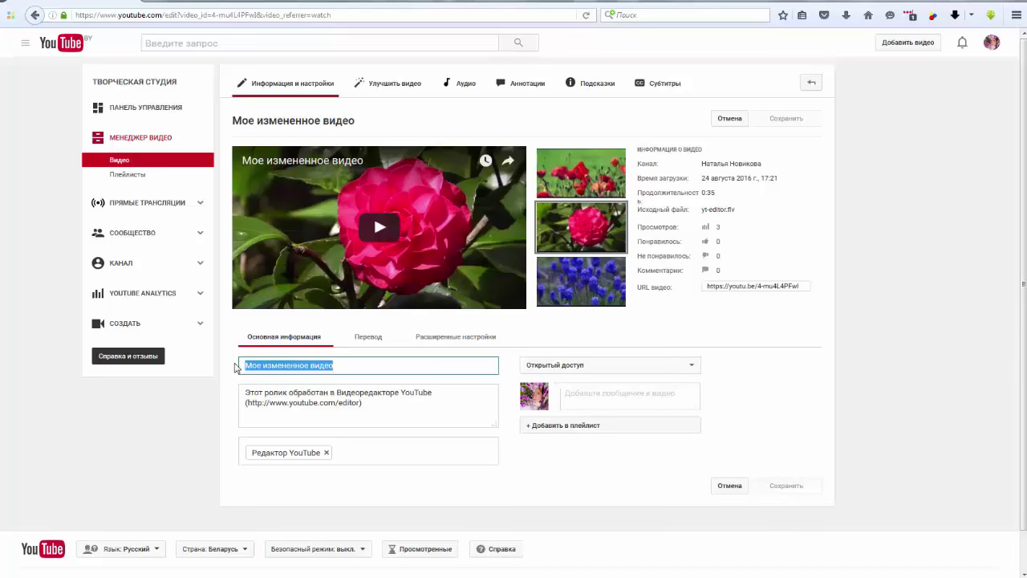
text(Цветы)
Examine the flower video's description, tags and available access options, keeping "Открытый доступ"
drag(243, 390, 390, 411)
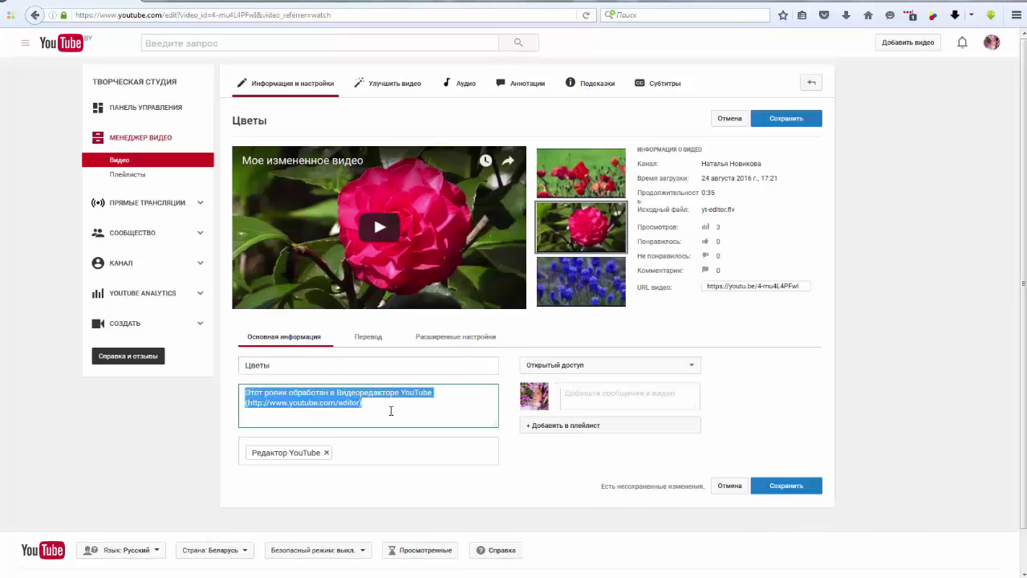
click(339, 452)
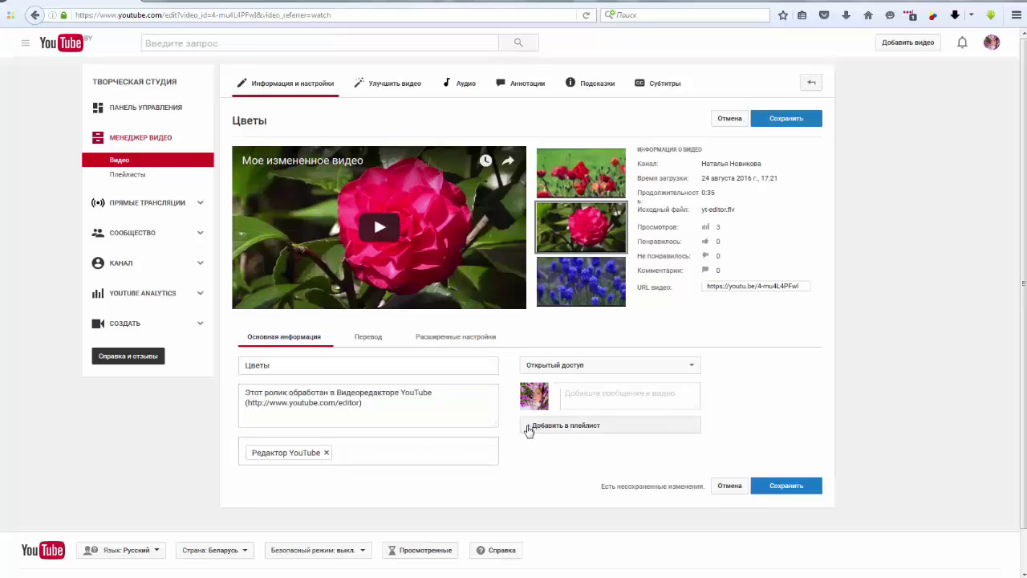
click(690, 366)
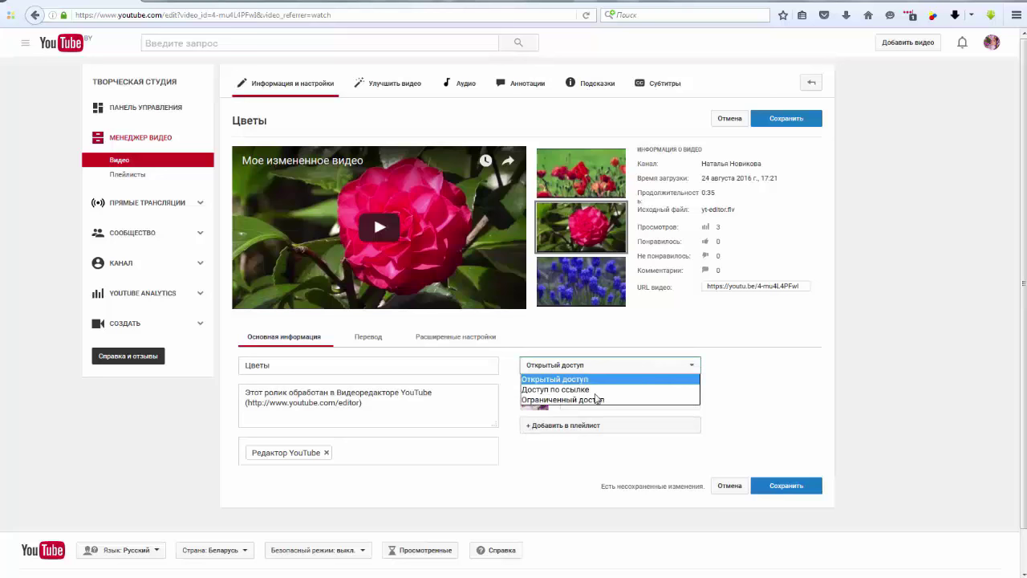
click(695, 365)
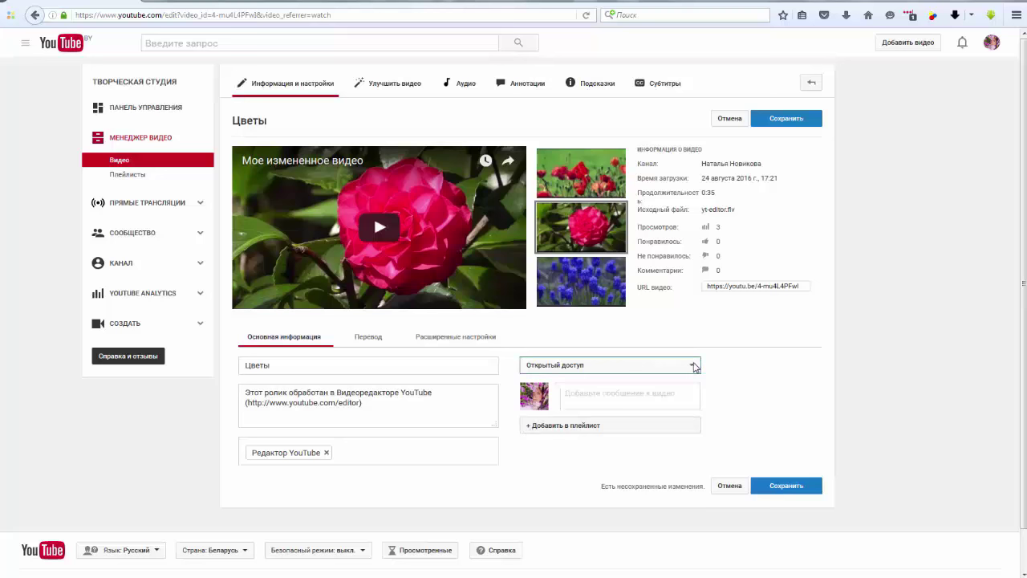
Save the flower video's changed information and open its watch page
click(790, 119)
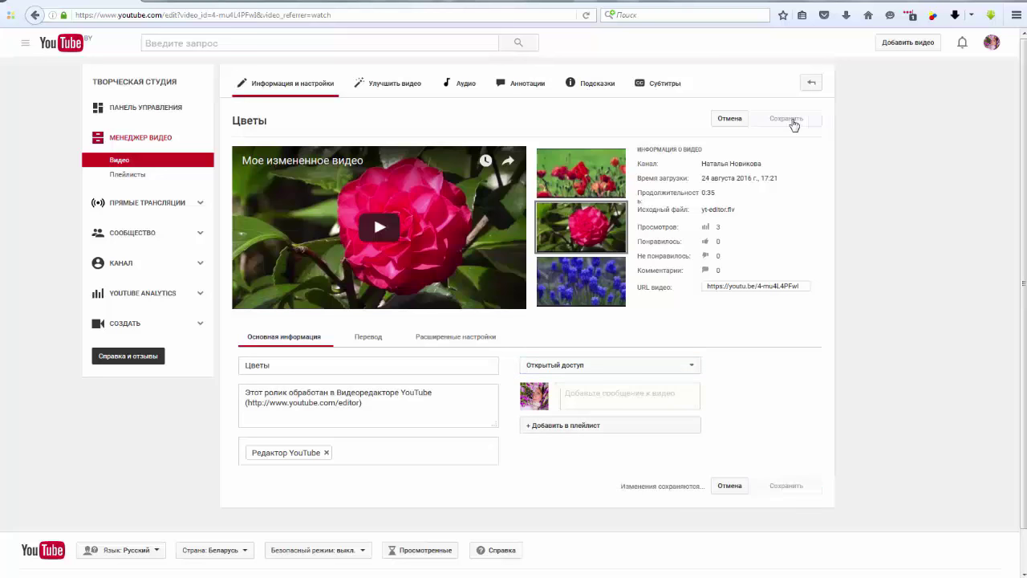
click(248, 120)
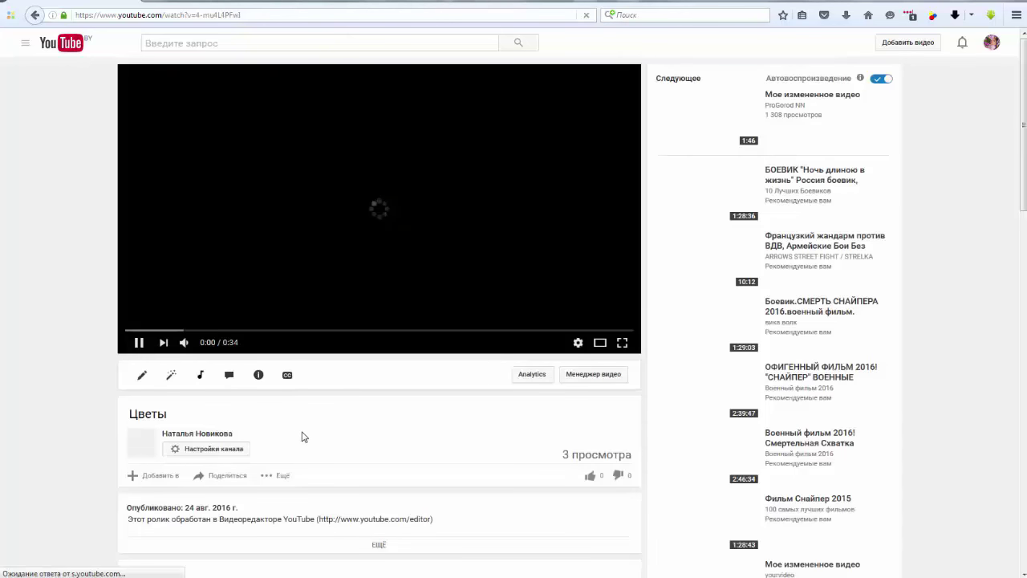